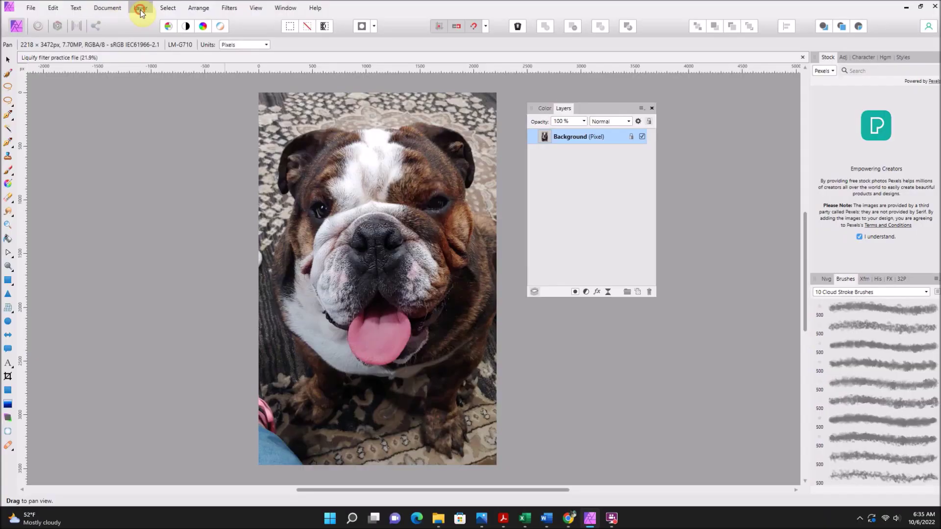
Step: Bring up the Distort live filter choices for the bulldog photo, with Liquify highlighted
click(137, 8)
mouse_move(35, 134)
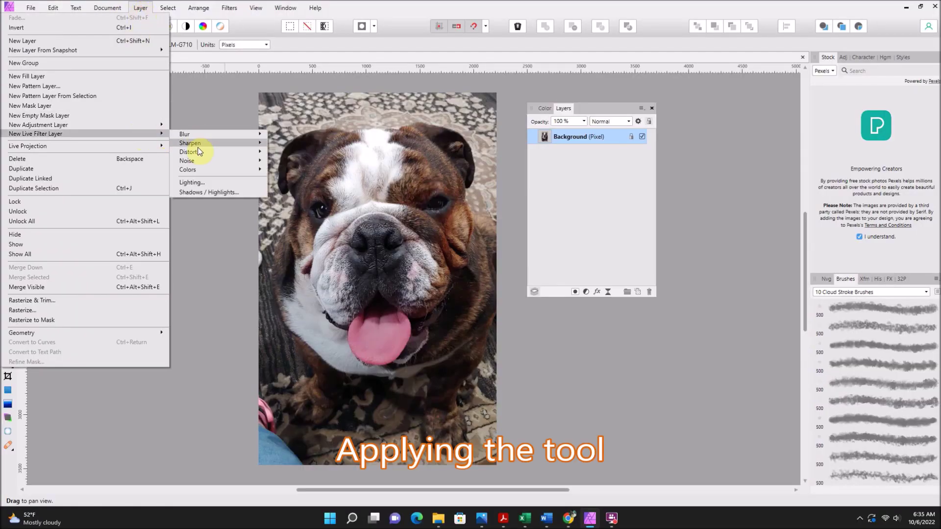
mouse_move(189, 151)
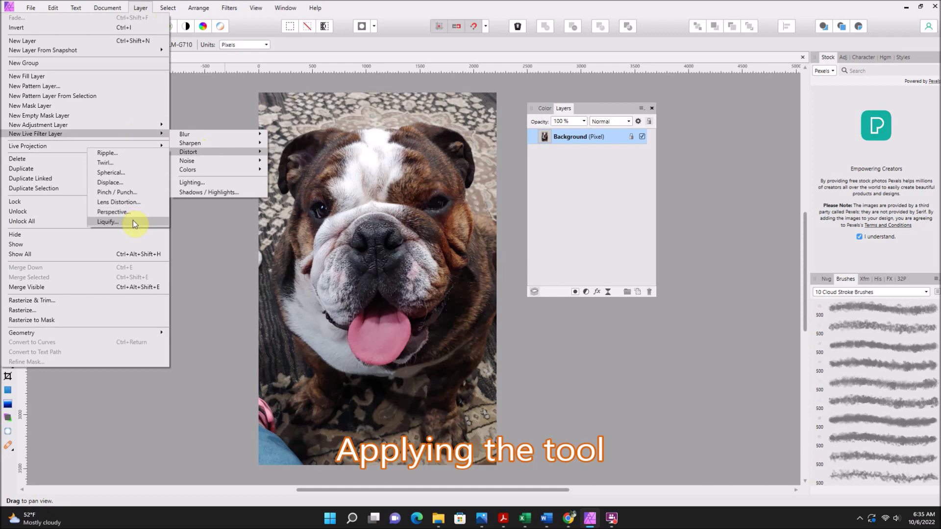
Step: Add a Liquify live filter and freeze the bulldog's head and body, leaving the muzzle free
click(133, 220)
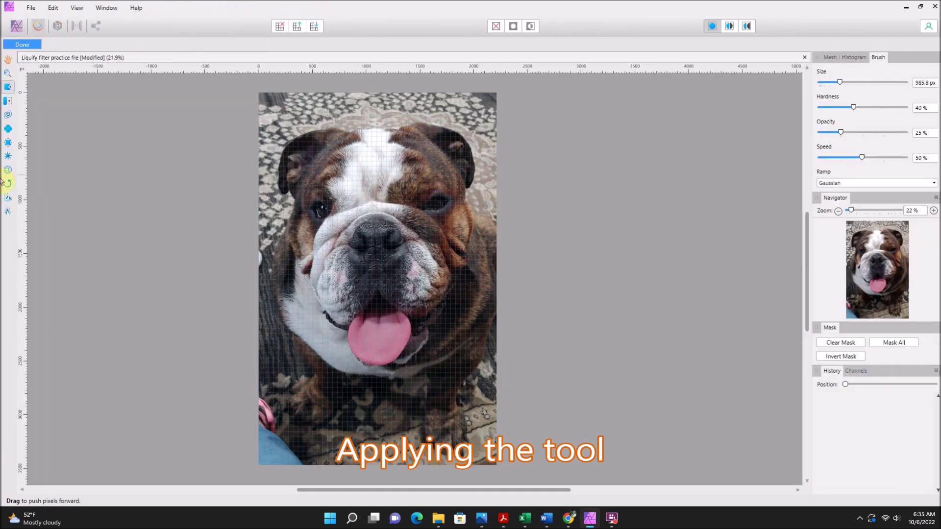
mouse_move(436, 167)
mouse_down()
mouse_move(476, 212)
mouse_move(451, 370)
mouse_move(424, 384)
mouse_move(336, 368)
mouse_move(282, 329)
mouse_move(265, 248)
mouse_move(296, 175)
mouse_move(433, 162)
mouse_move(505, 189)
mouse_up()
Step: Pinch the bulldog's muzzle and left cheek several times, then thaw the whole freeze mask
click(8, 130)
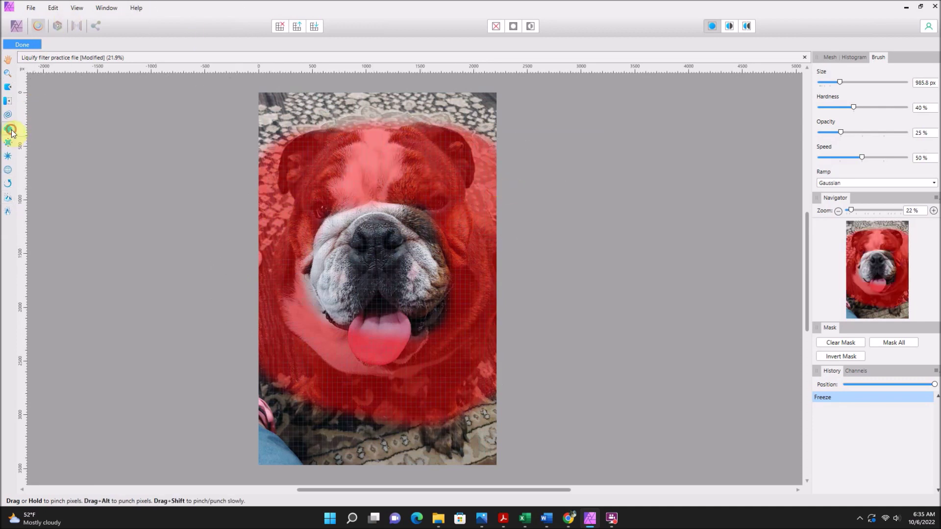
click(369, 280)
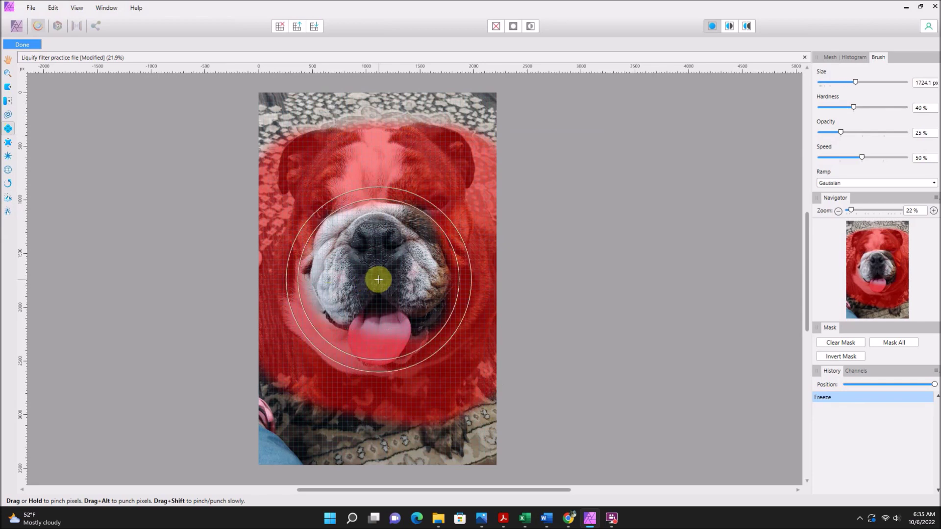
click(346, 238)
click(414, 210)
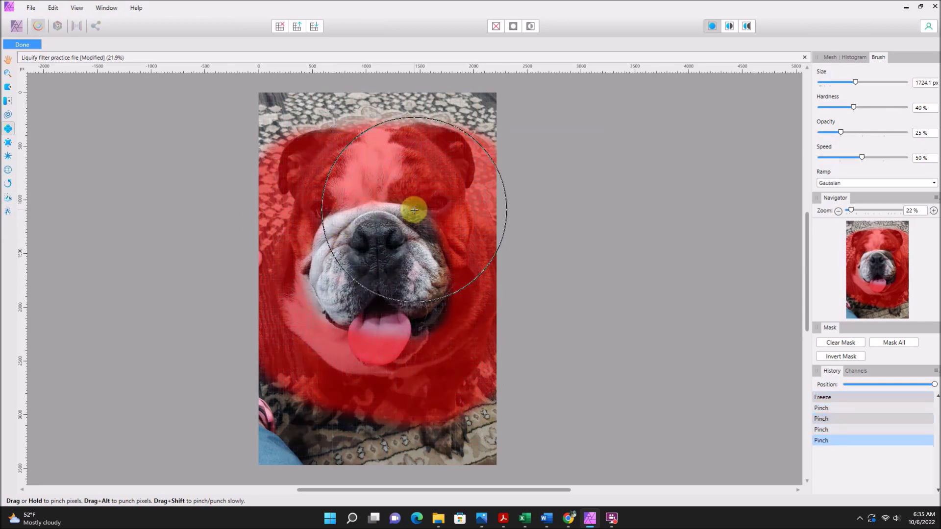
click(416, 209)
click(427, 252)
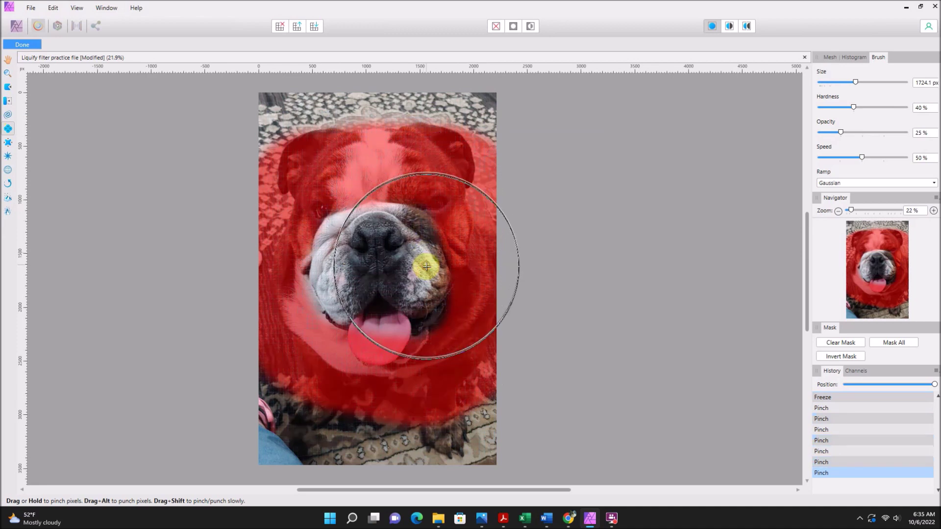
click(320, 279)
drag(326, 273, 379, 307)
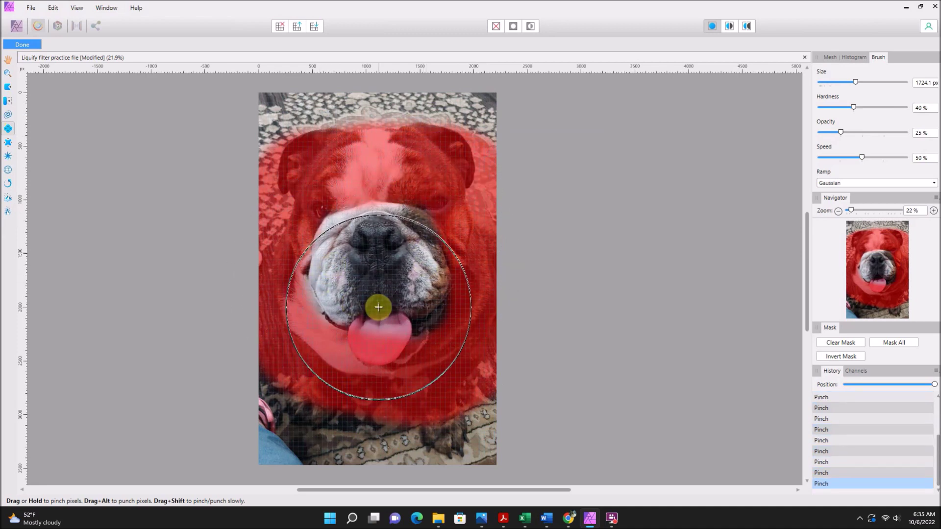
click(7, 212)
mouse_move(187, 193)
mouse_down()
mouse_move(546, 191)
mouse_move(200, 308)
mouse_move(294, 343)
mouse_move(229, 322)
mouse_move(233, 298)
mouse_move(311, 330)
mouse_move(46, 228)
mouse_up()
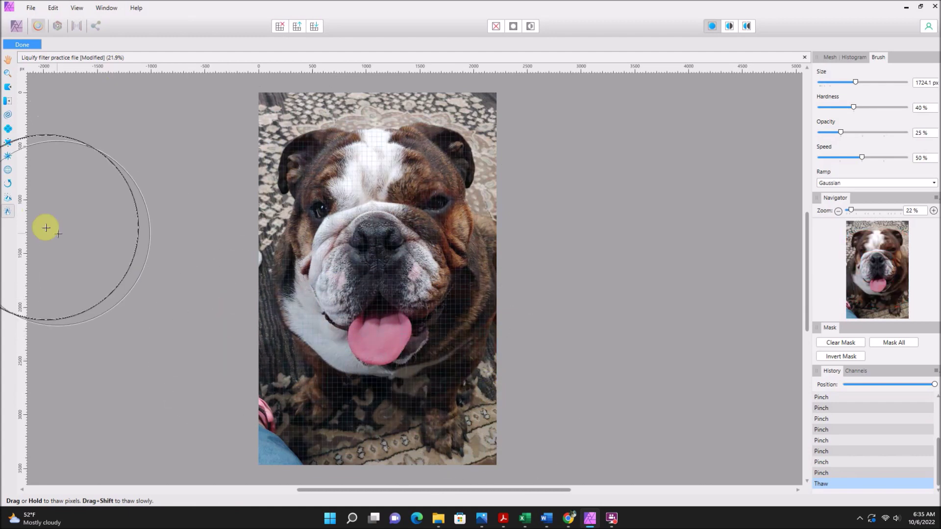
Step: Freeze the dog's cheek and nose with a smaller brush
click(7, 198)
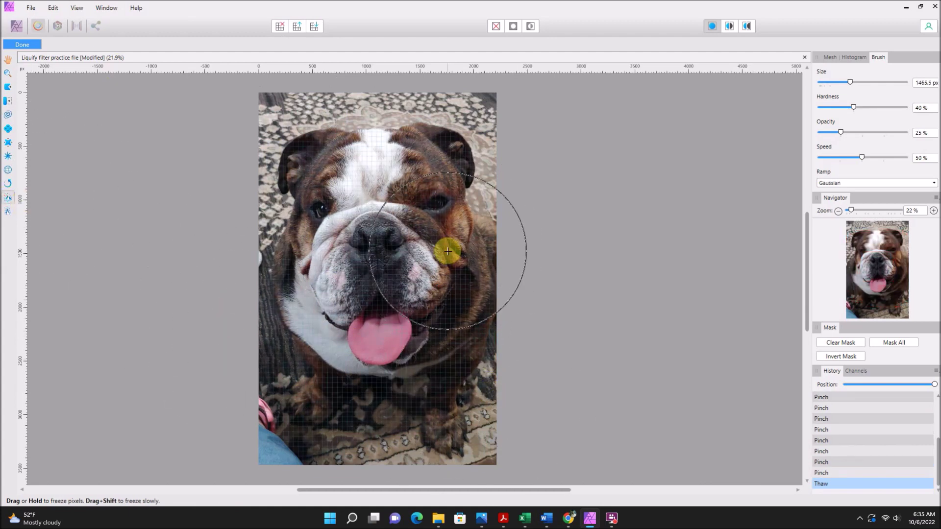
key(bracketleft)
key(bracketleft)
key(bracketleft)
mouse_move(412, 259)
mouse_down()
mouse_move(433, 303)
mouse_move(434, 336)
mouse_move(403, 381)
mouse_move(380, 391)
mouse_move(346, 386)
mouse_move(326, 332)
mouse_move(330, 279)
mouse_move(378, 290)
mouse_move(415, 279)
mouse_move(374, 269)
mouse_move(504, 266)
mouse_move(351, 240)
mouse_move(382, 230)
mouse_up()
key(bracketright)
key(bracketright)
Step: Pinch the area around the tongue and near the nose
click(9, 129)
drag(379, 338, 386, 341)
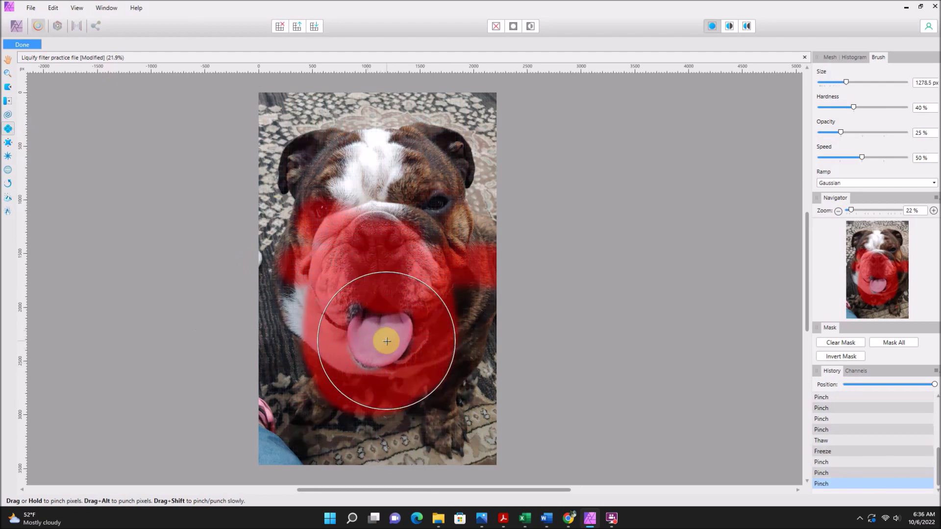
click(400, 353)
click(415, 258)
Step: Thaw the new freeze mask across the dog's face
click(9, 198)
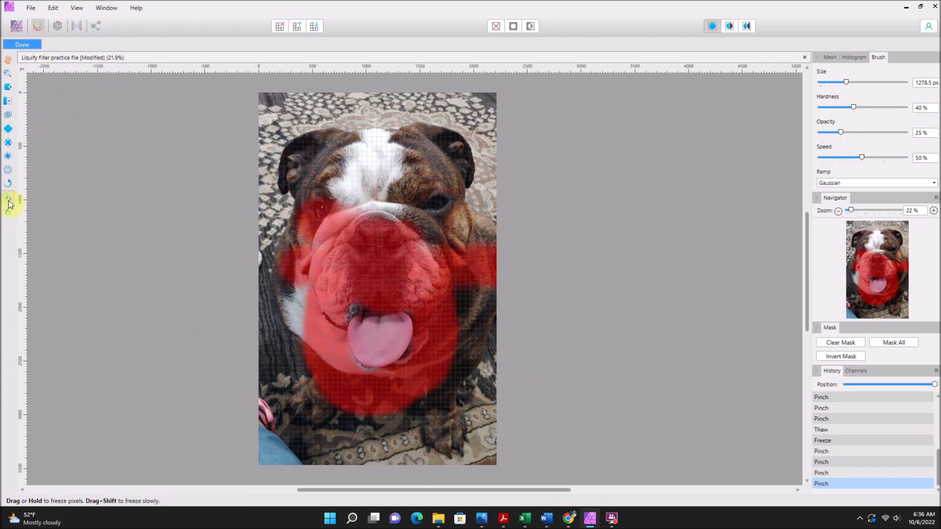
click(7, 212)
mouse_move(273, 290)
mouse_down()
mouse_move(437, 402)
mouse_move(319, 358)
mouse_move(309, 336)
mouse_move(397, 407)
mouse_move(8, 143)
mouse_up()
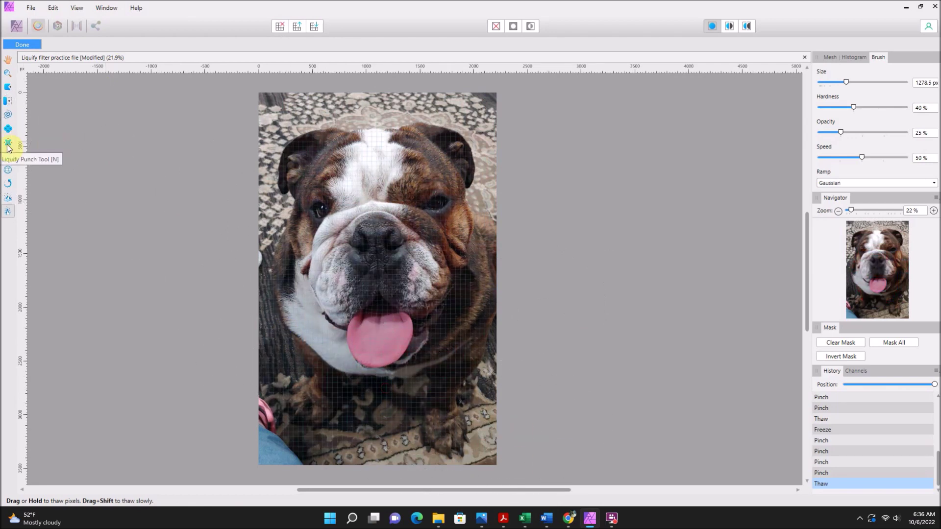
click(7, 144)
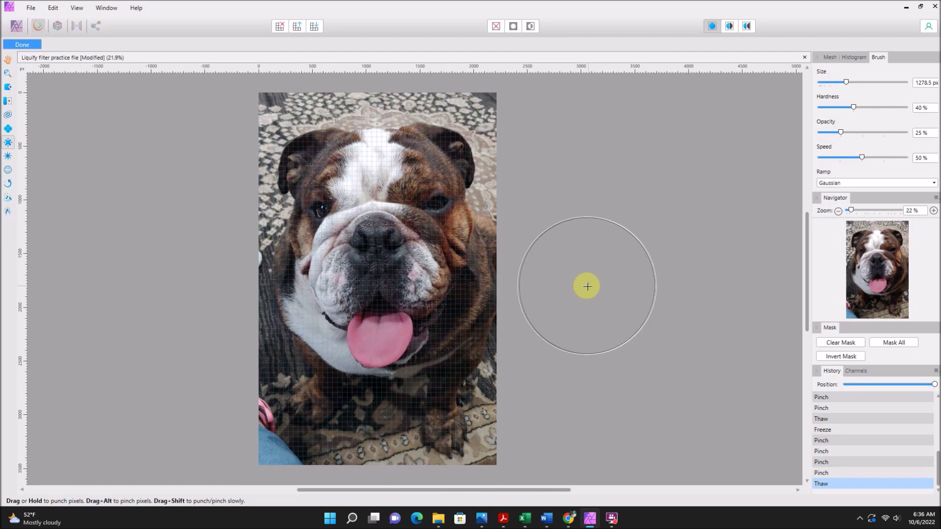
Step: Punch both of the dog's eyes with a smaller brush
key(bracketleft)
click(441, 201)
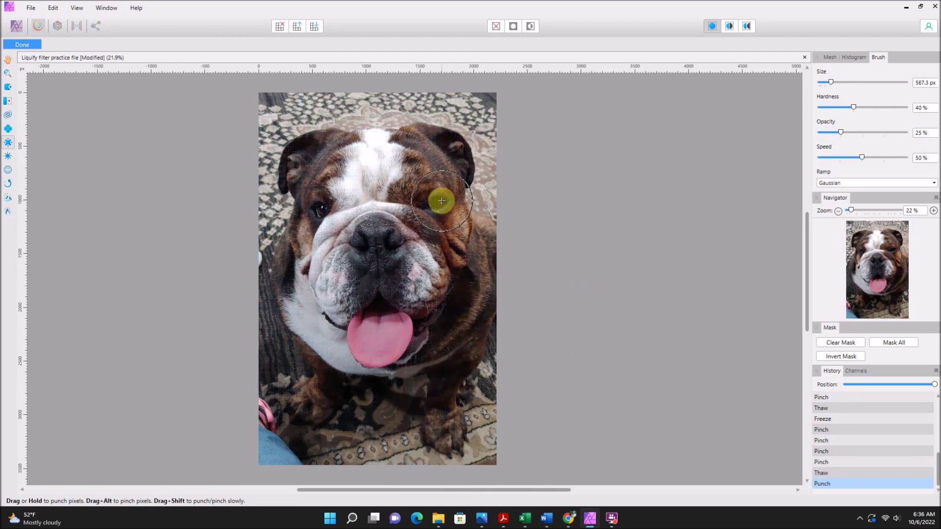
click(321, 209)
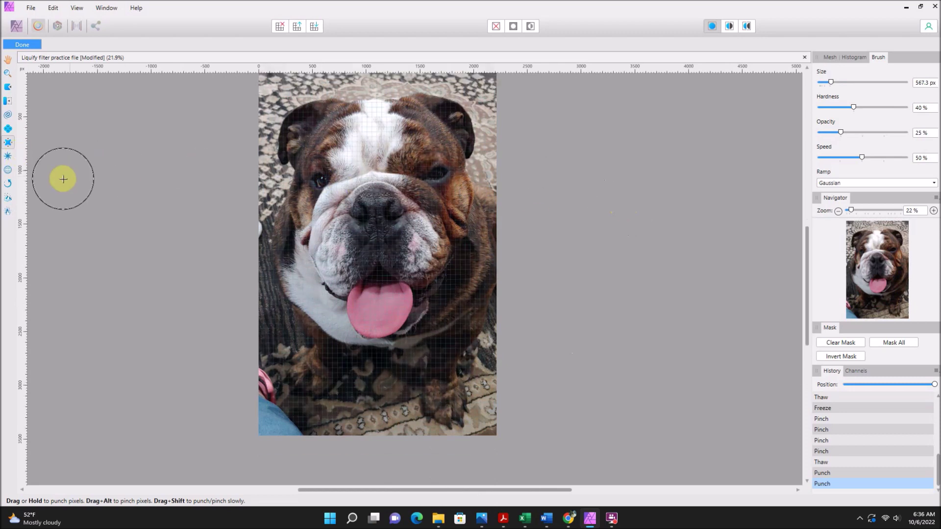
Step: Freeze the forehead, eyes and upper background
click(10, 198)
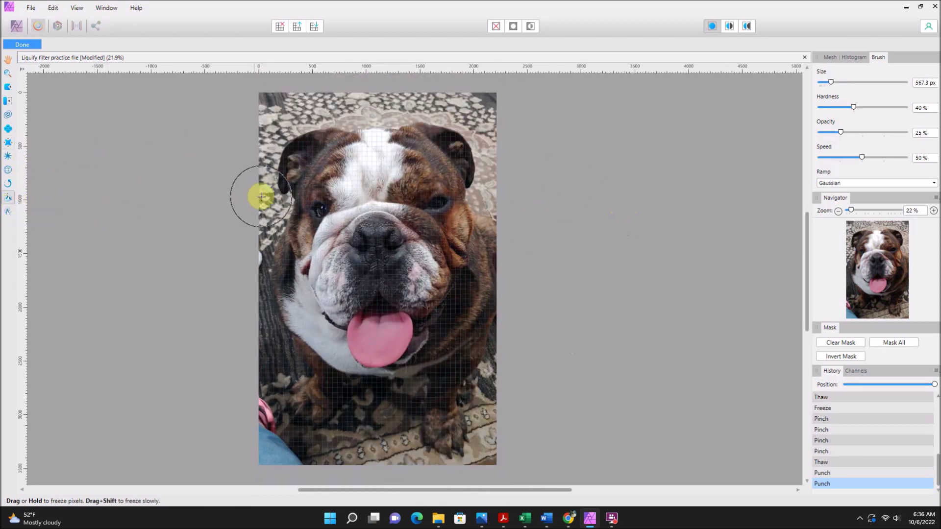
mouse_move(304, 218)
mouse_down()
mouse_move(444, 191)
mouse_move(375, 151)
mouse_move(382, 182)
mouse_move(445, 212)
mouse_move(466, 200)
mouse_up()
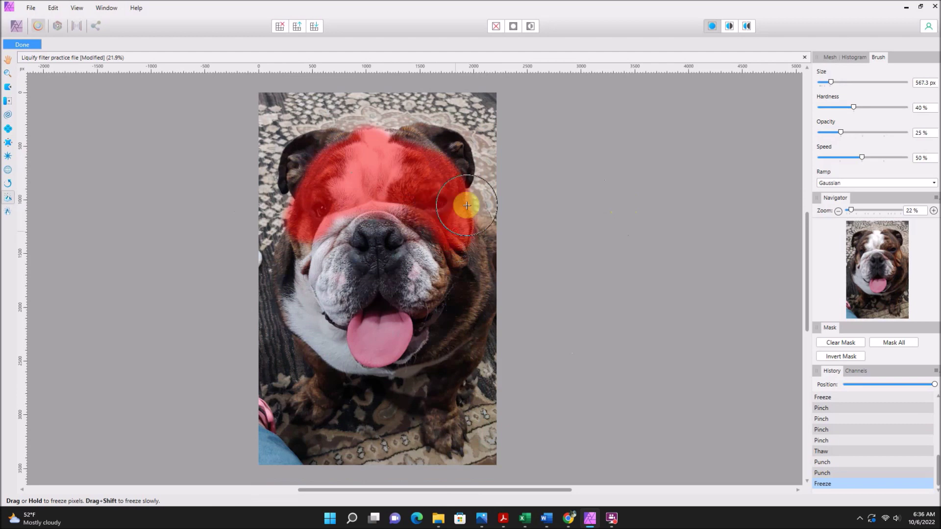
mouse_move(420, 99)
mouse_down()
mouse_move(478, 108)
mouse_move(491, 126)
mouse_move(502, 168)
mouse_move(491, 212)
mouse_move(385, 93)
mouse_move(395, 95)
mouse_move(267, 98)
mouse_move(239, 142)
mouse_move(248, 192)
mouse_move(288, 220)
mouse_up()
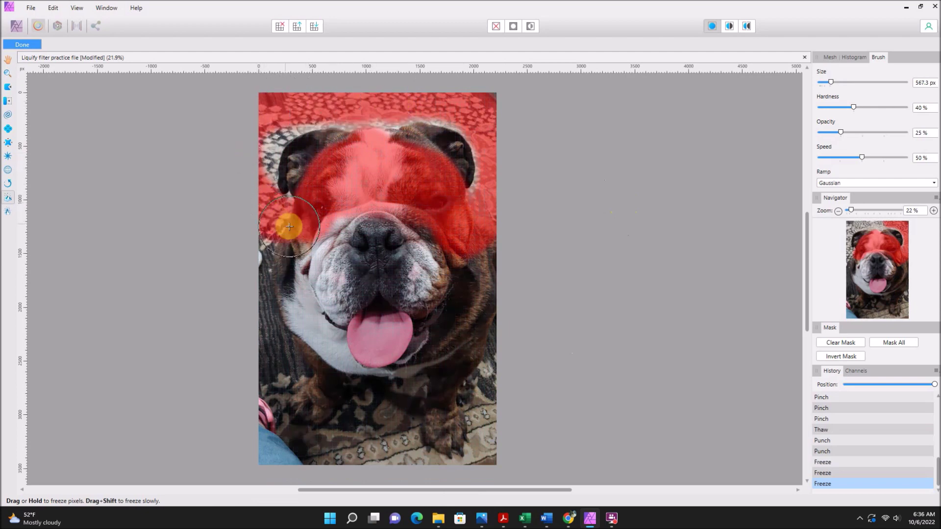
click(11, 87)
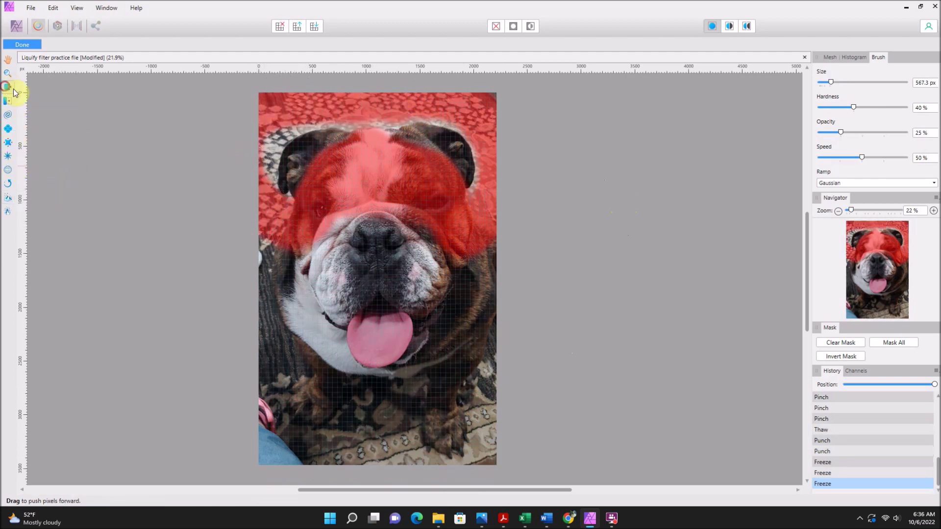
Step: Push the pixels around the dog's ears forward, then clear the freeze mask
key(bracketright)
key(bracketright)
key(bracketright)
drag(294, 157, 290, 144)
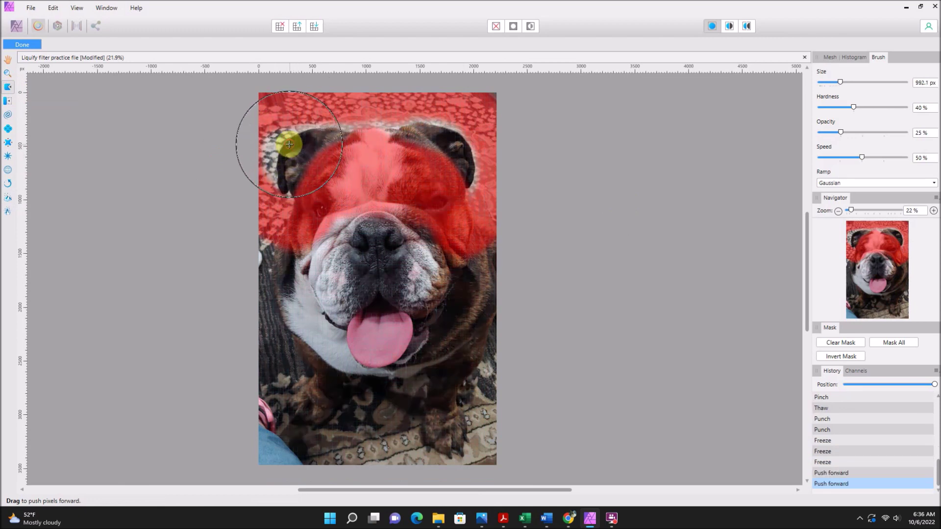
drag(447, 132, 475, 148)
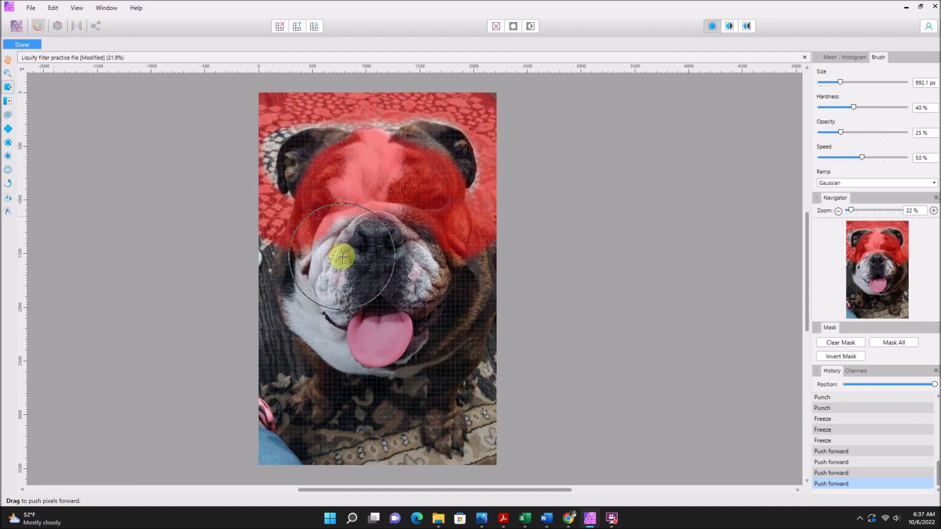
click(828, 343)
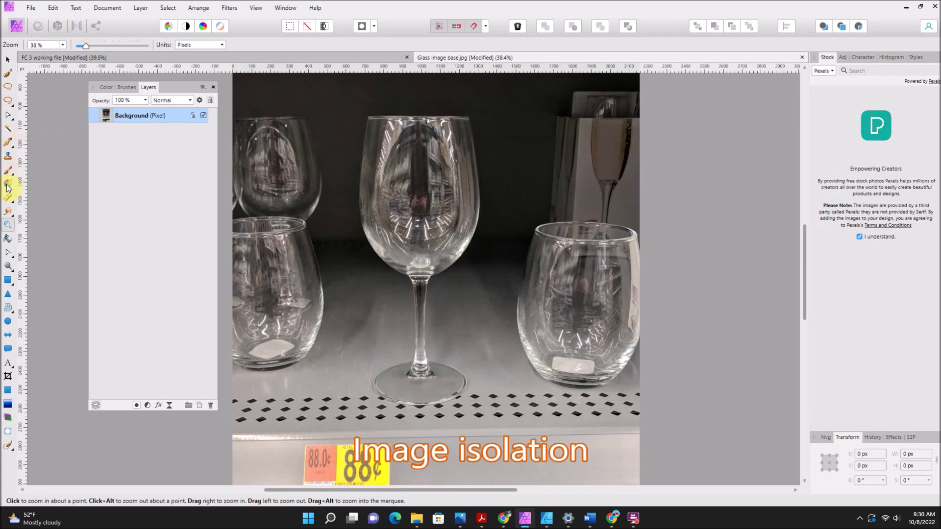
Step: Trace a closed pen path around the wine glass from rim edges to stem and base
click(10, 122)
click(24, 119)
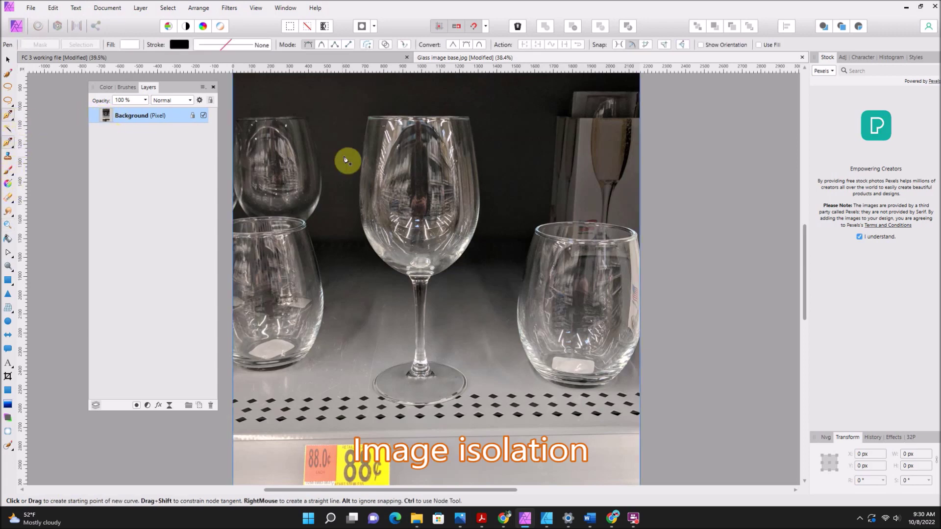
click(369, 116)
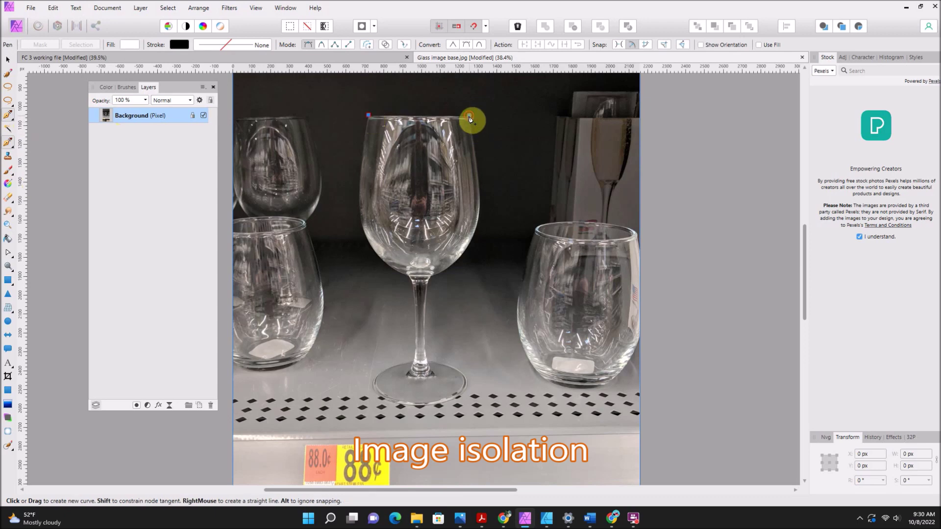
click(469, 116)
click(432, 278)
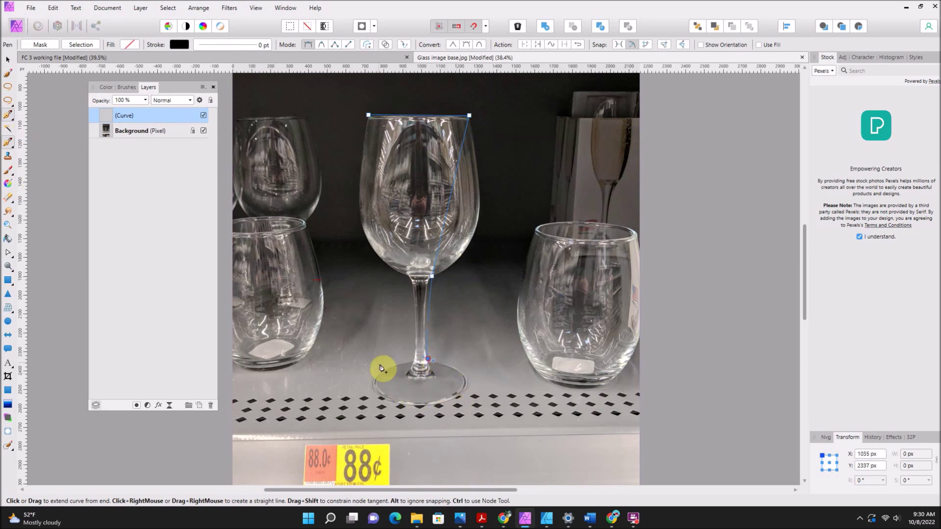
click(412, 360)
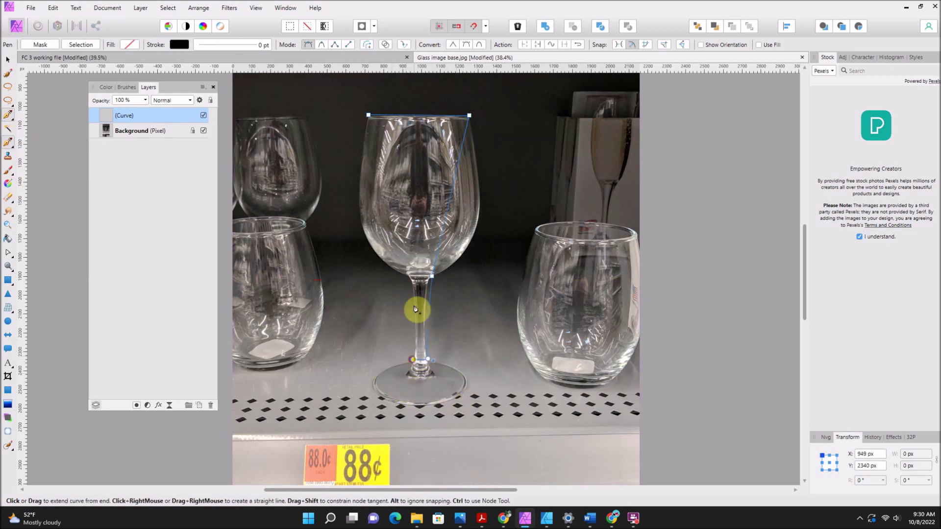
click(409, 280)
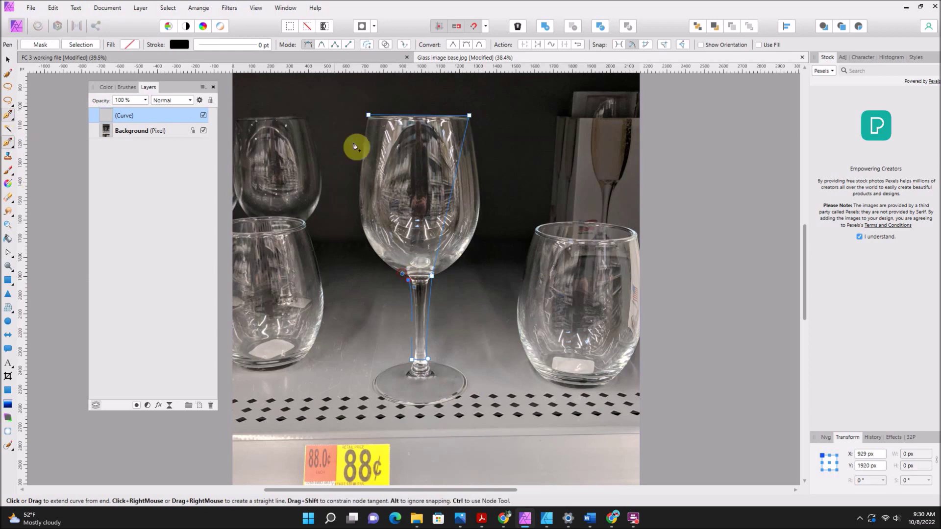
click(368, 115)
click(13, 122)
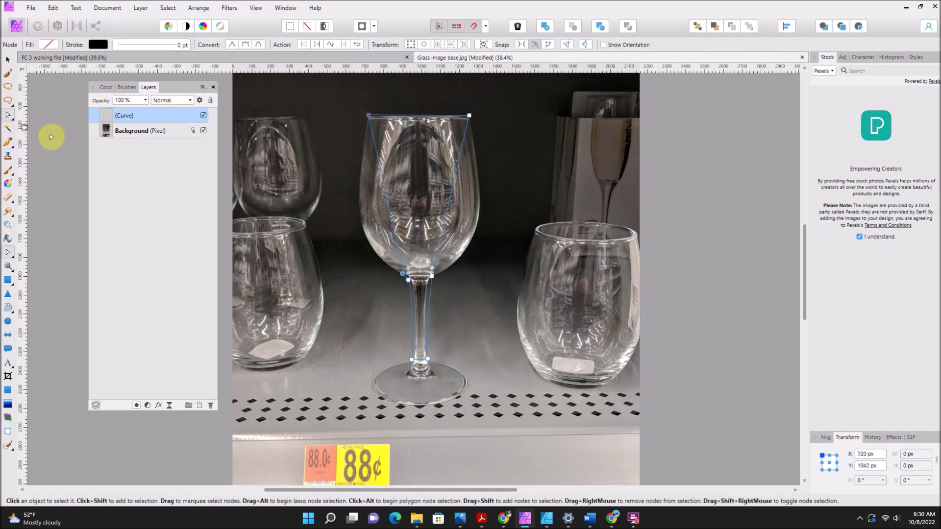
Step: Curve the path's left side along the bowl and make the lower-left node a sharp corner
mouse_move(378, 208)
mouse_down()
mouse_move(368, 221)
mouse_move(368, 262)
mouse_move(362, 229)
mouse_up()
click(365, 245)
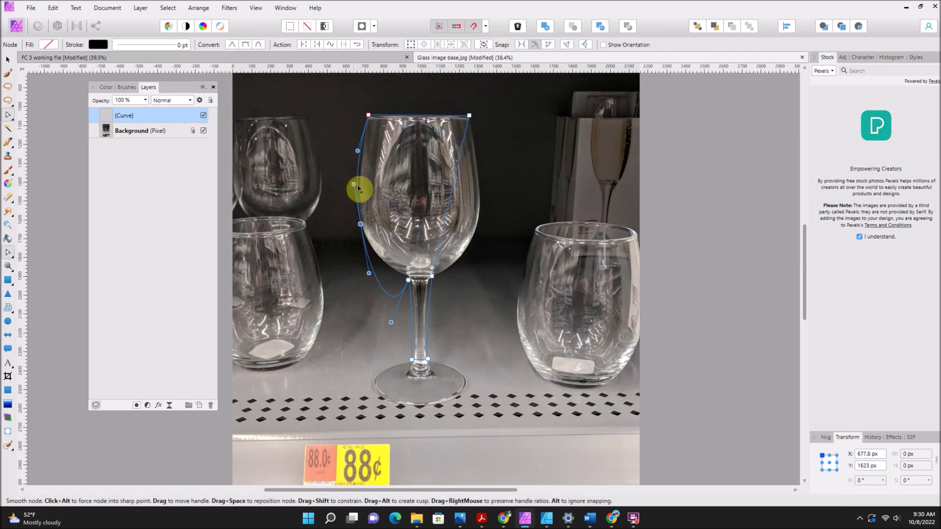
drag(357, 187, 359, 151)
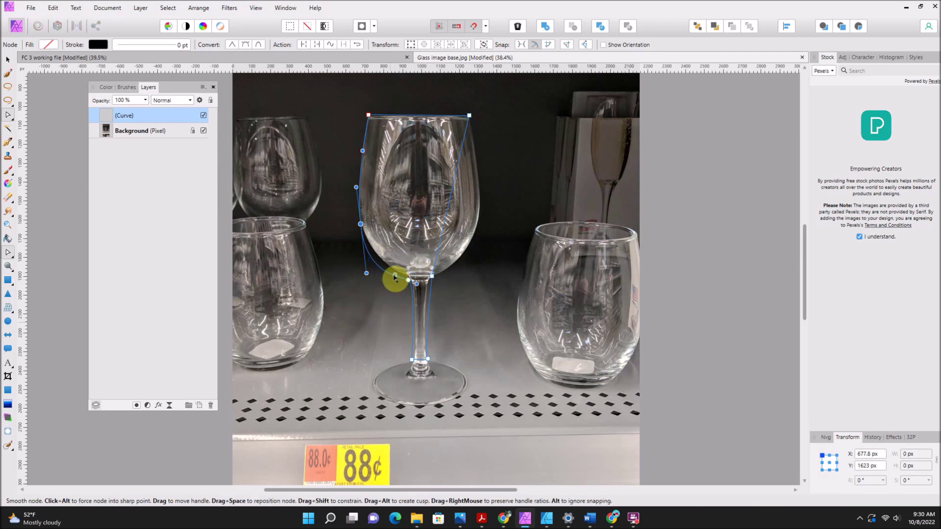
click(409, 280)
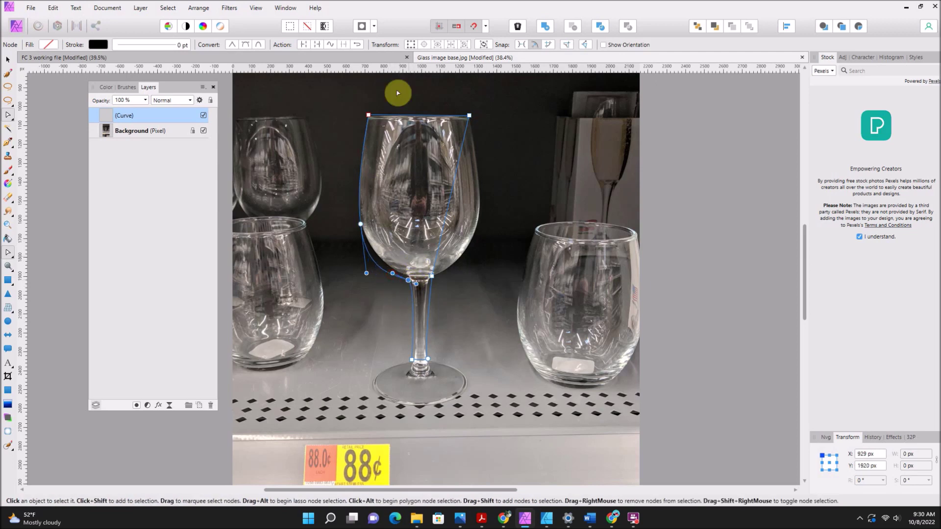
click(234, 44)
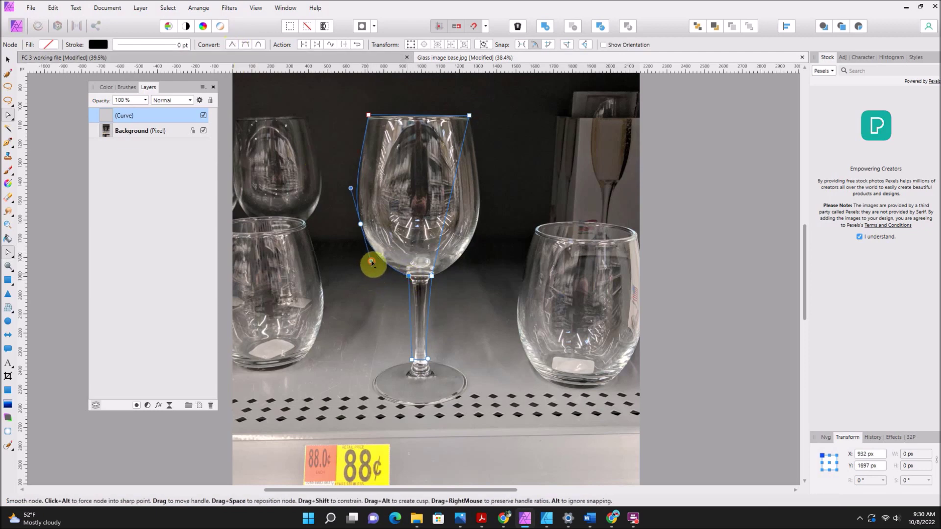
alt+click(371, 262)
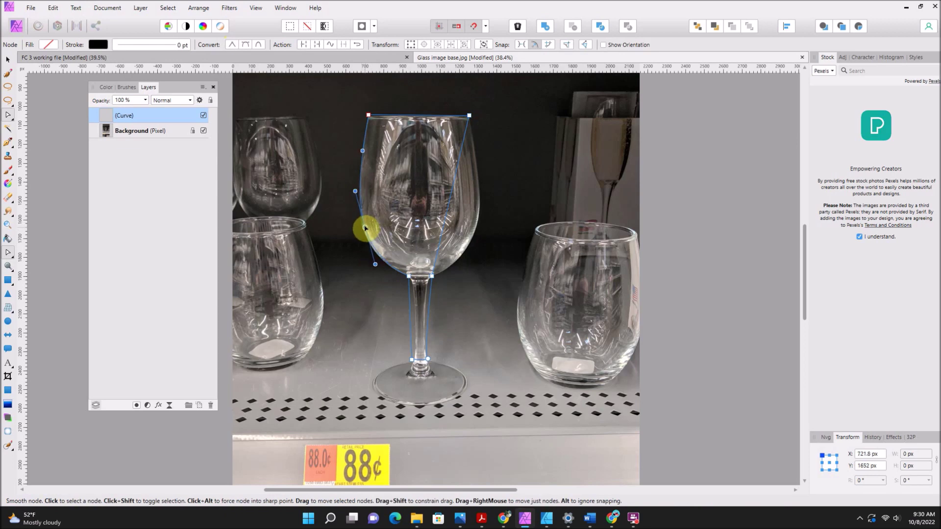
Step: Convert the right-side node and move it out to the bowl's edge
click(442, 231)
click(218, 28)
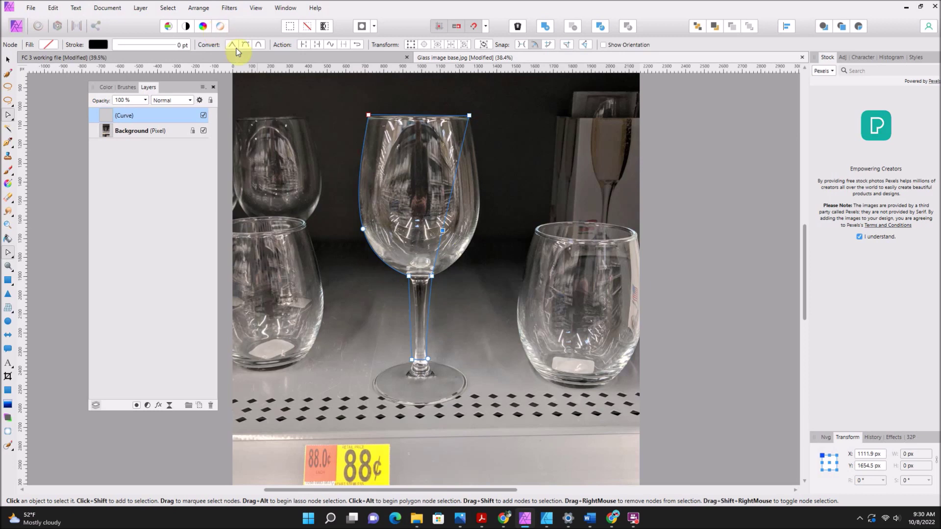
drag(454, 232, 474, 234)
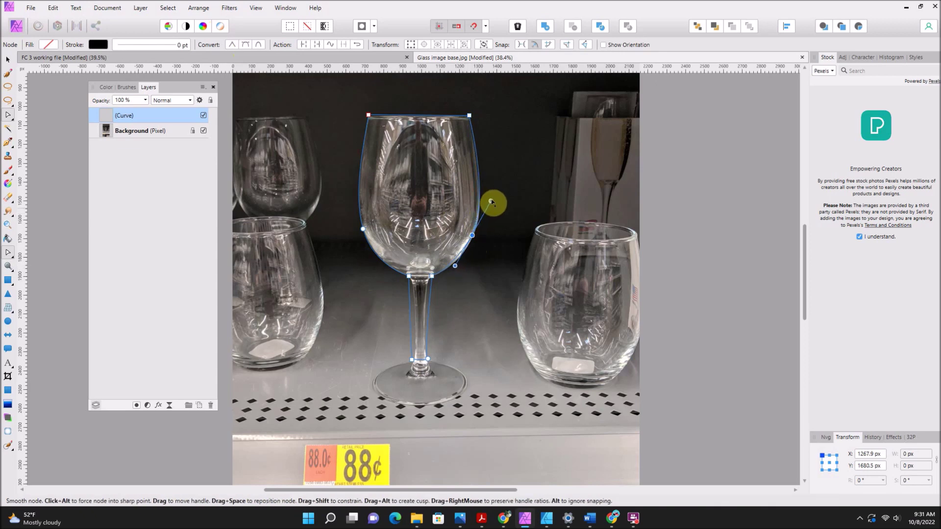
Step: Extend the outline down the stem and curve it out around the foot's right side
click(468, 118)
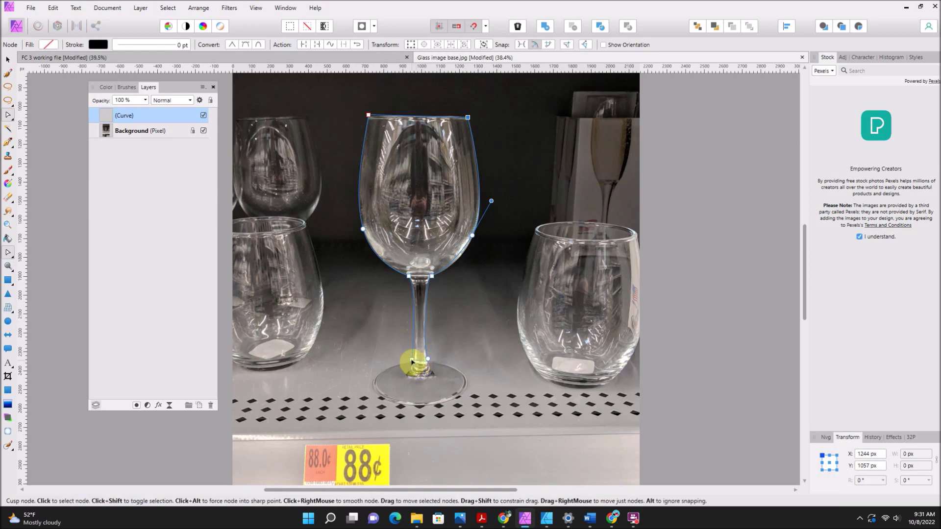
drag(420, 365, 420, 403)
click(419, 407)
mouse_move(427, 393)
mouse_down()
mouse_move(451, 390)
mouse_move(436, 393)
mouse_up()
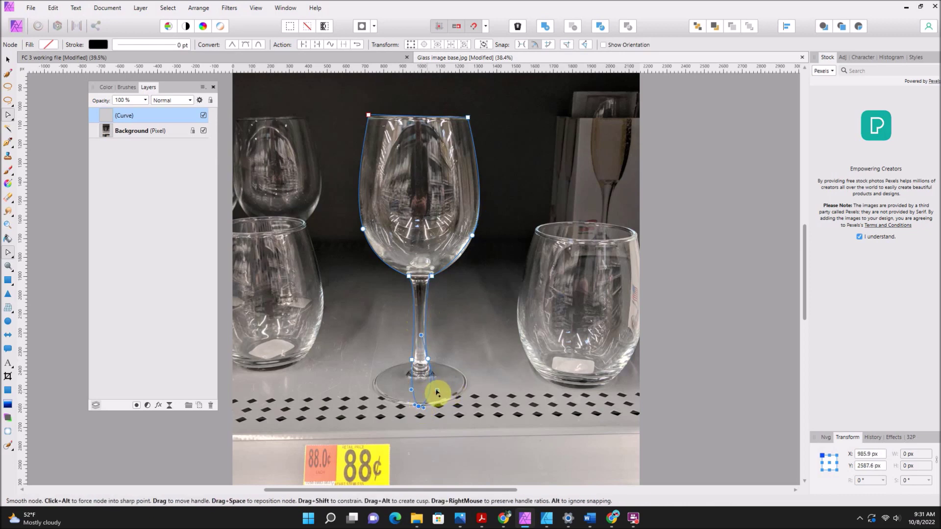
click(428, 359)
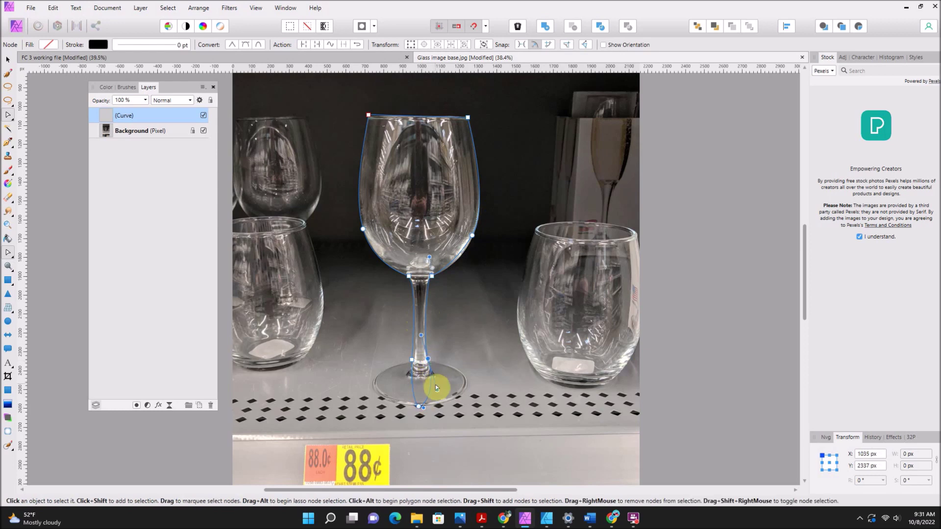
drag(436, 393, 517, 385)
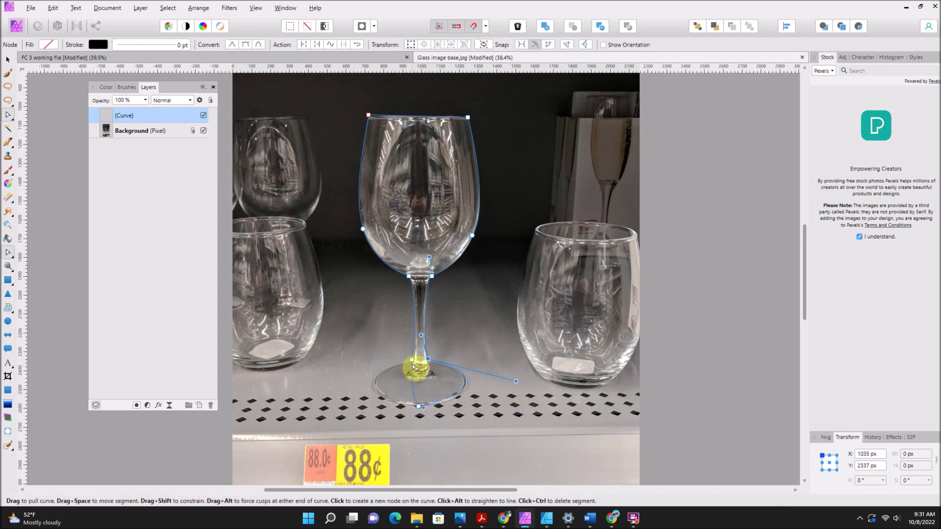
Step: Wrap the outline around the left and bottom of the oval foot and refine its curve
click(411, 362)
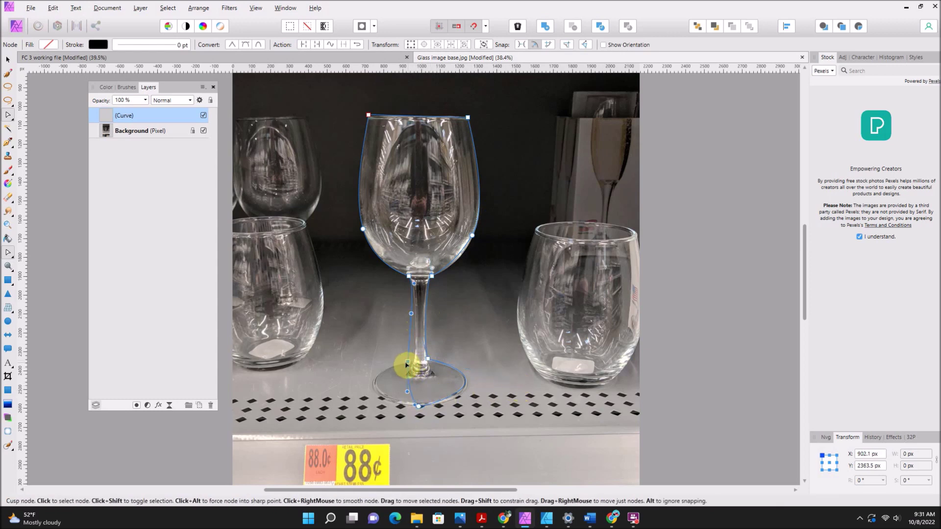
mouse_move(411, 362)
mouse_down()
mouse_move(361, 389)
mouse_move(315, 390)
mouse_move(325, 389)
mouse_up()
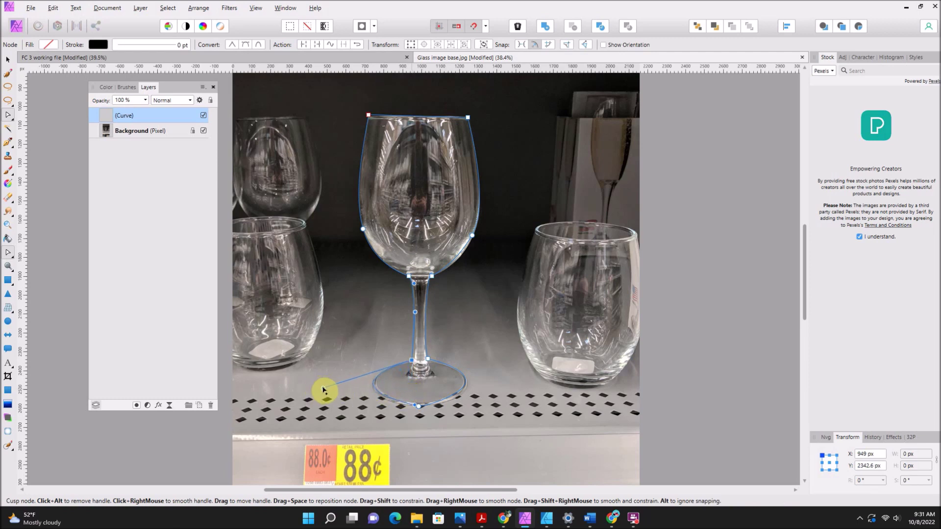
click(417, 410)
drag(417, 410, 419, 405)
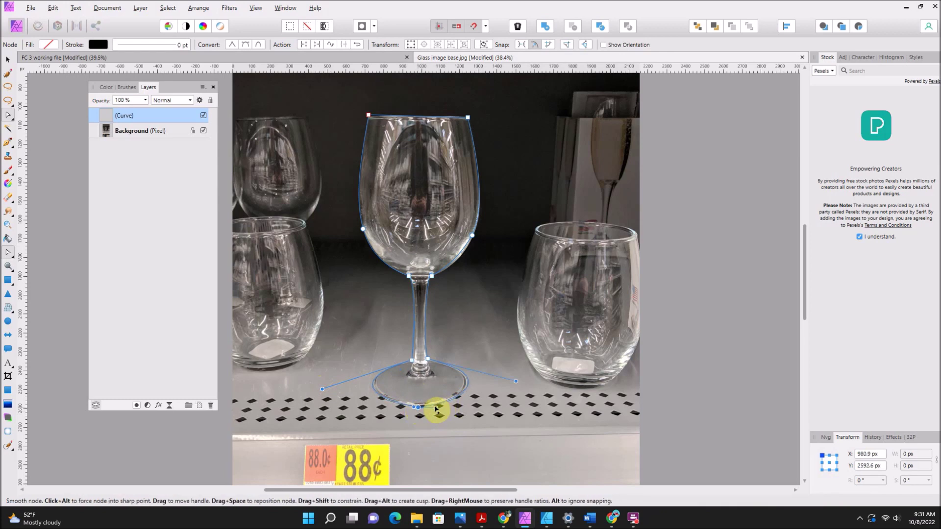
drag(439, 410, 409, 407)
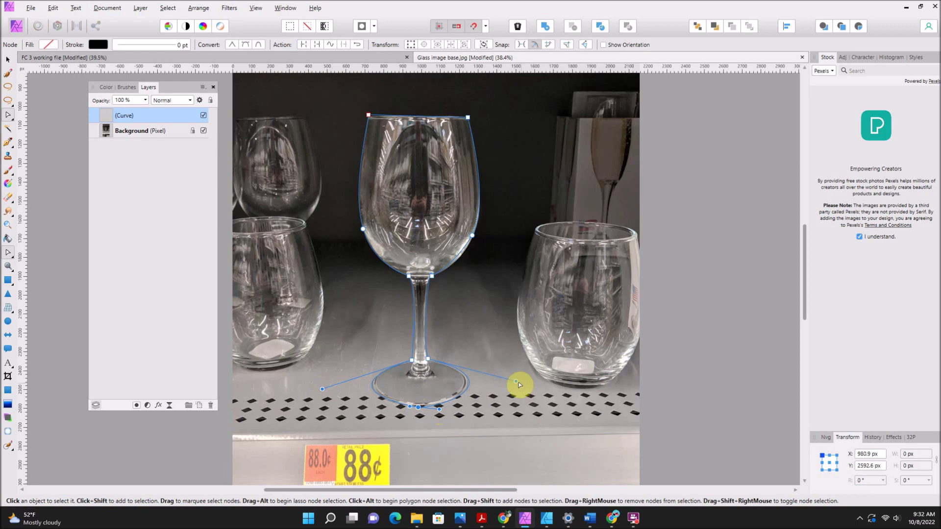
drag(515, 382, 508, 383)
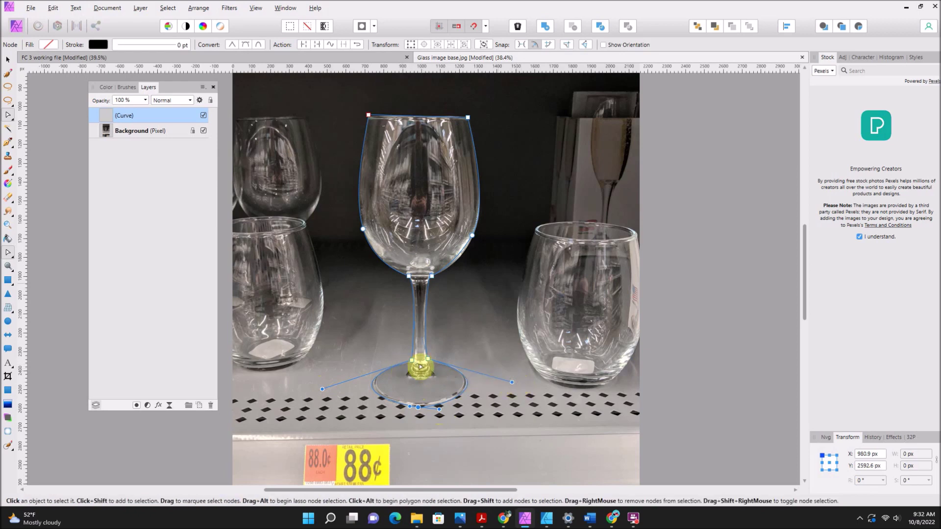
click(106, 130)
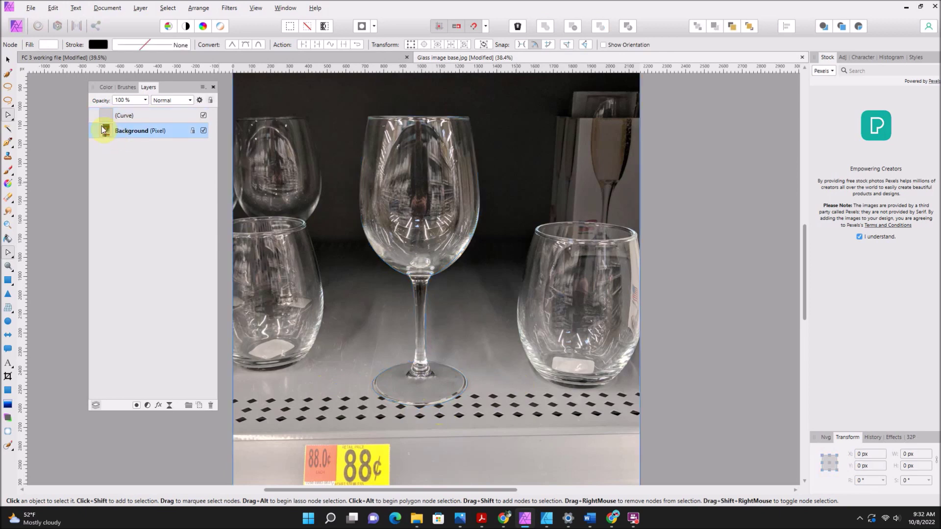
Step: Clip the Background photo into the glass curve and rename the layer 'Glass layer'
drag(106, 132, 116, 120)
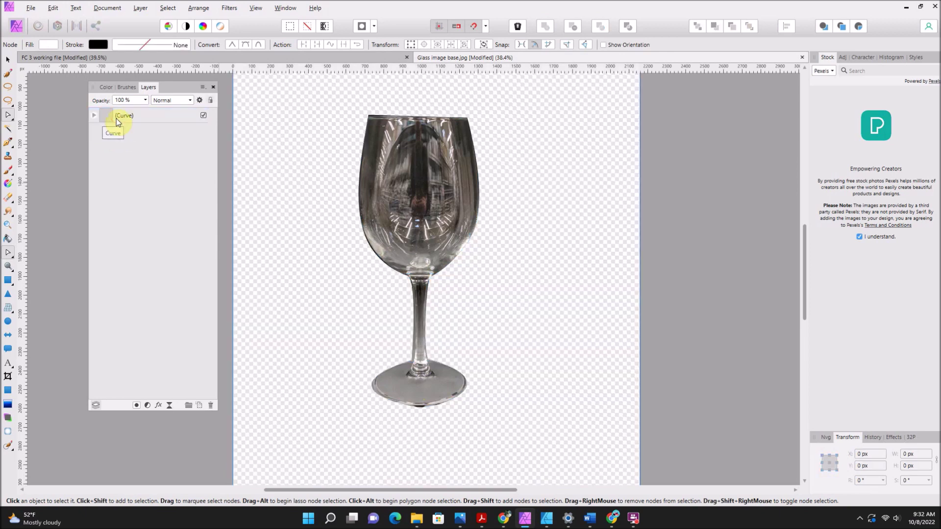
double_click(125, 115)
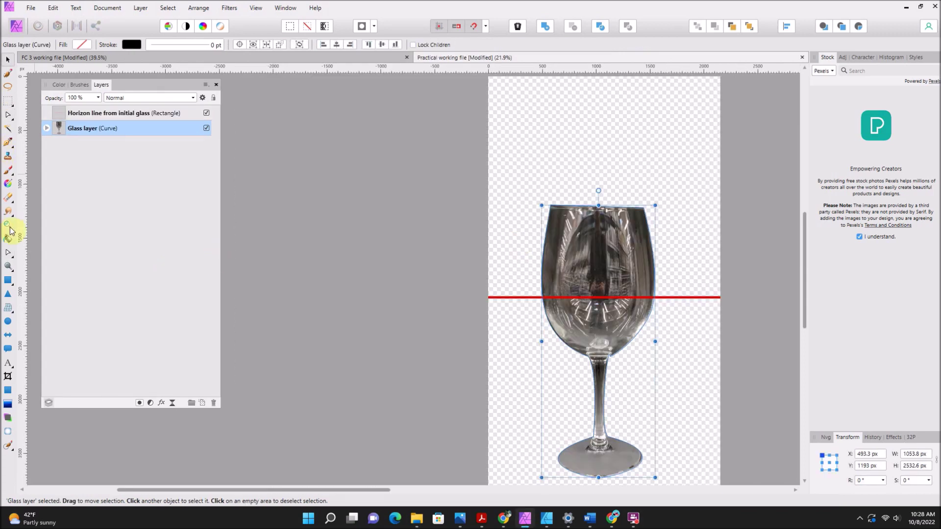
click(8, 226)
drag(605, 273, 358, 255)
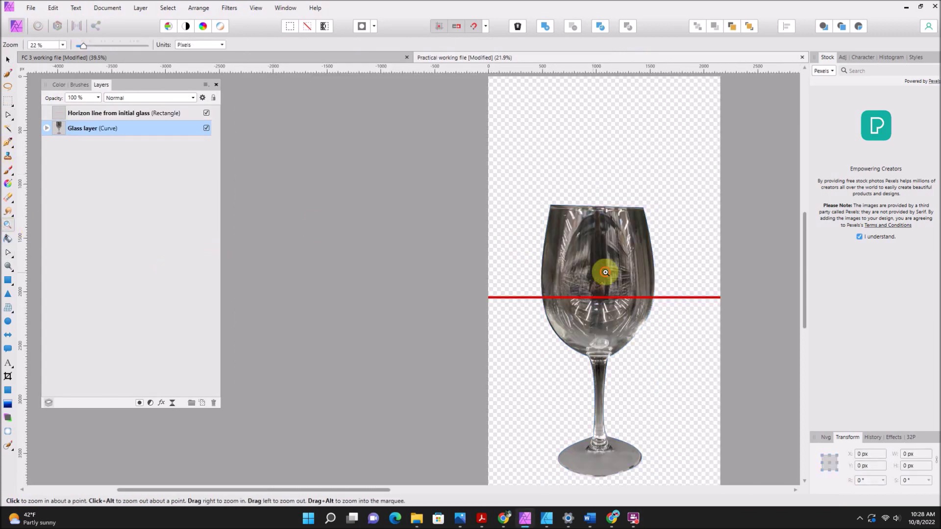
Step: Place the Ocean background base image onto the page
drag(534, 263, 387, 273)
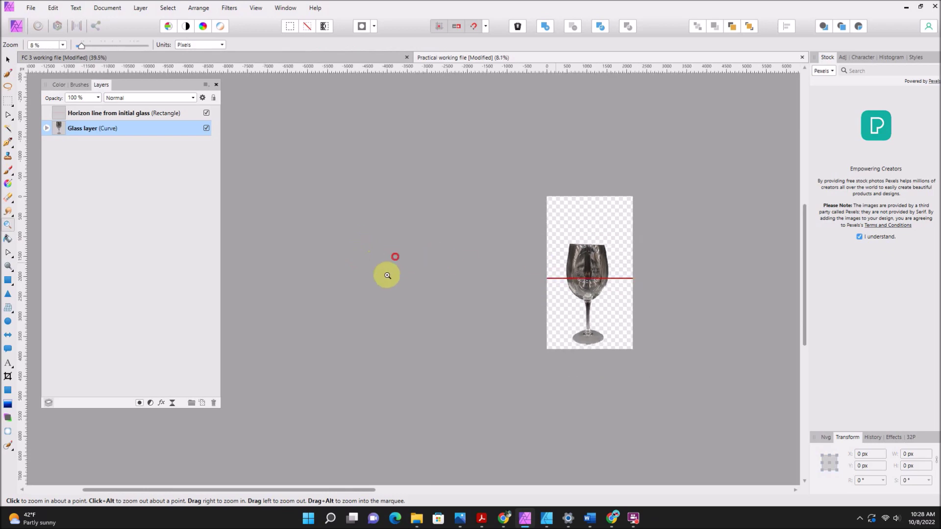
drag(362, 488, 462, 492)
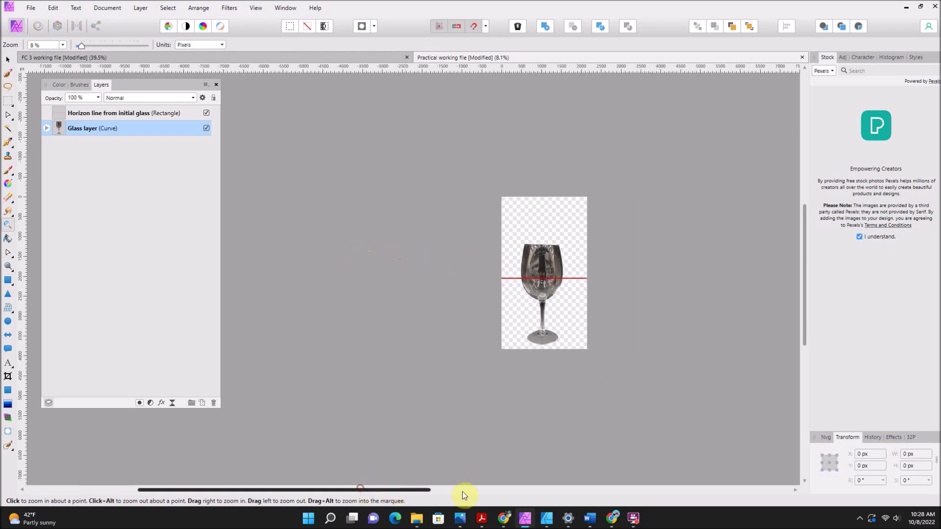
click(30, 8)
click(45, 220)
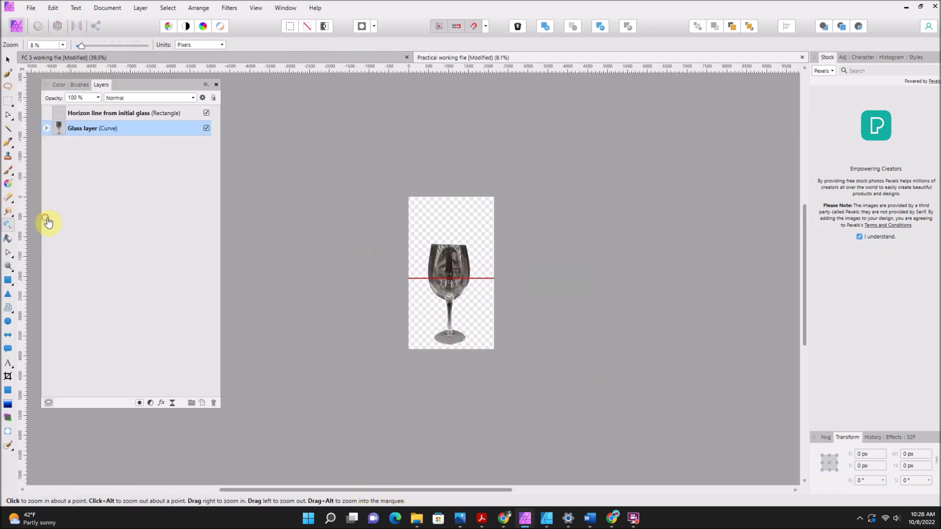
click(377, 108)
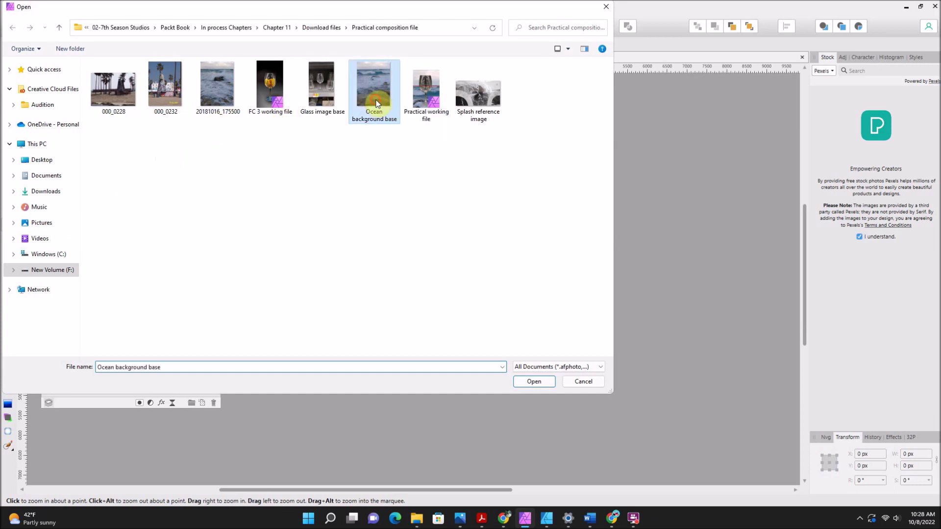
click(534, 386)
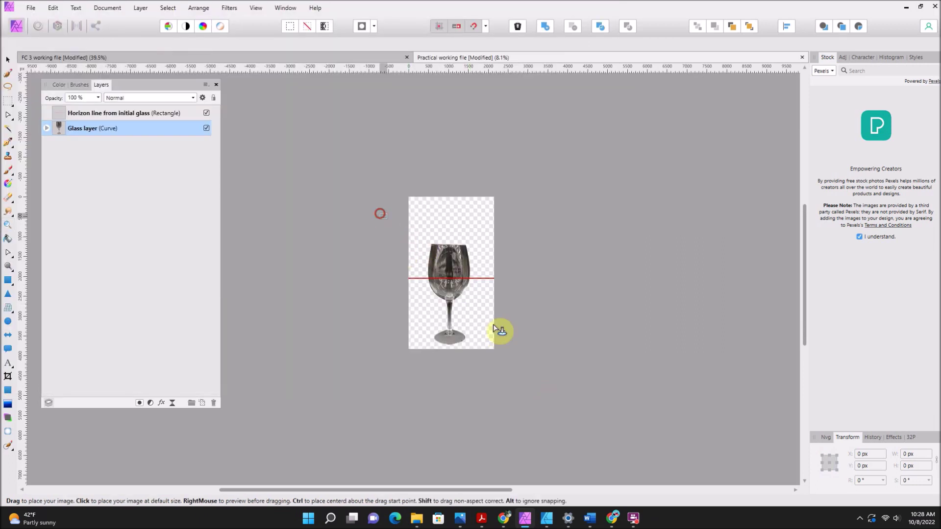
drag(381, 213, 492, 330)
Step: Rotate the ocean image a quarter turn, enlarge it, and move its layer beneath the glass
mouse_move(447, 199)
mouse_down()
mouse_move(473, 266)
mouse_move(458, 249)
mouse_move(455, 316)
mouse_up()
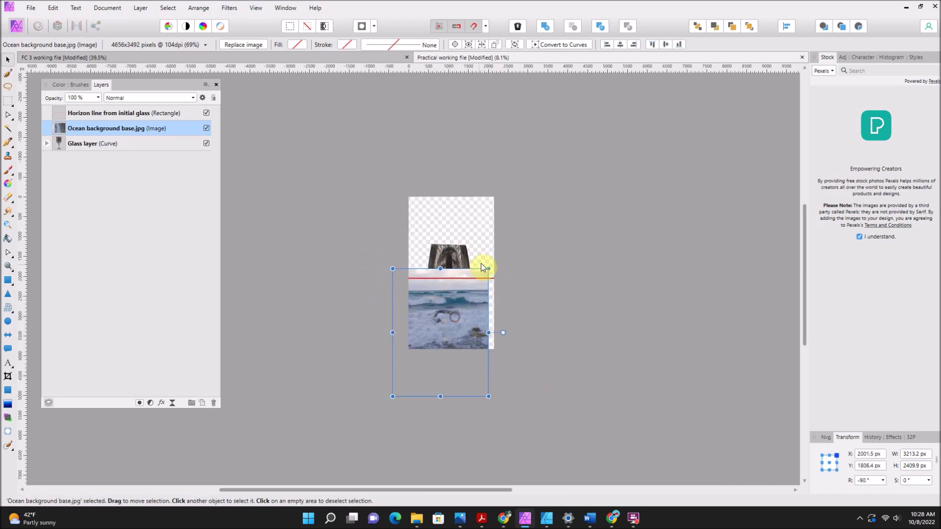
drag(492, 263, 807, 166)
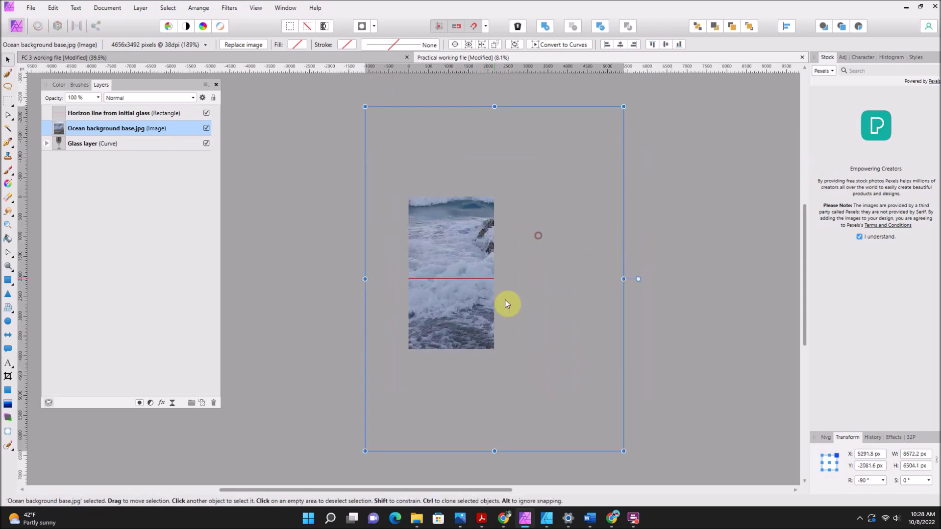
drag(538, 246, 461, 341)
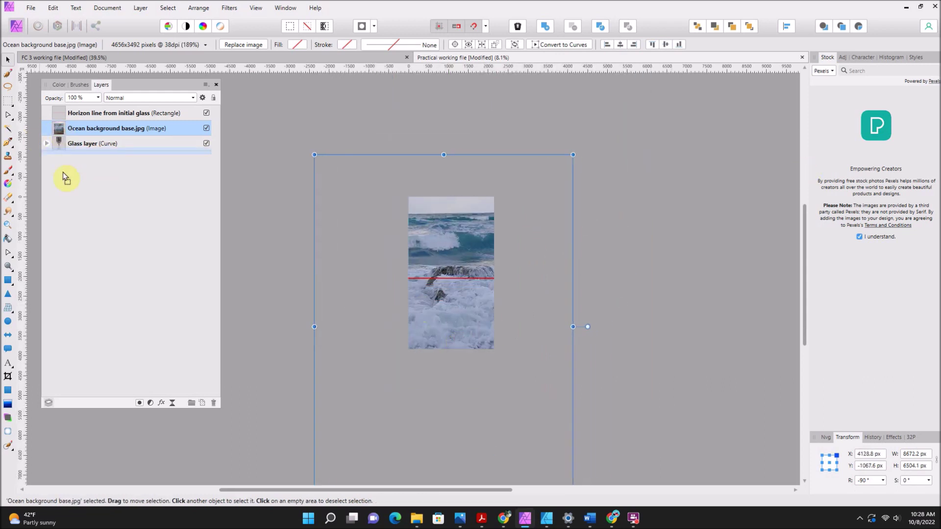
drag(59, 130, 62, 172)
mouse_move(468, 240)
mouse_down()
mouse_move(471, 213)
mouse_move(454, 289)
mouse_up()
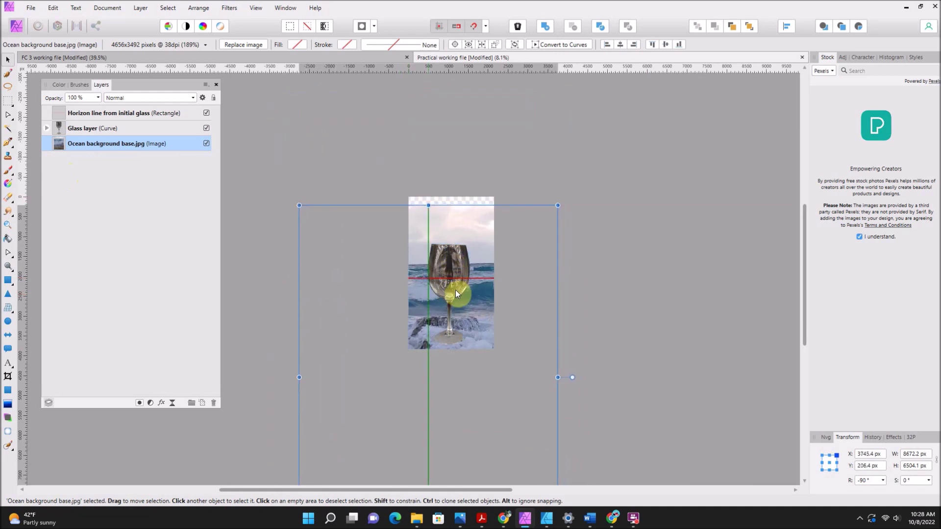
Step: Shrink and nudge the ocean image so the horizon crosses the glass, then deselect
drag(558, 205, 533, 224)
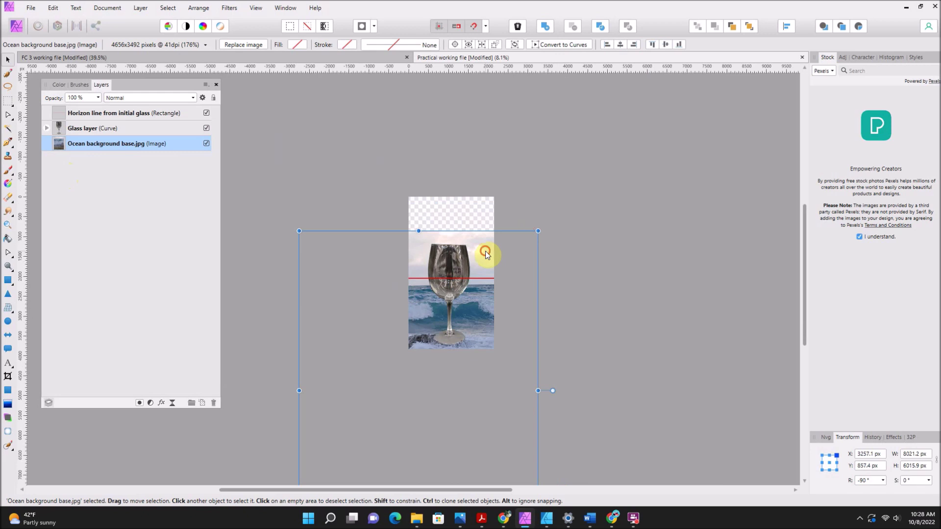
drag(485, 248, 498, 237)
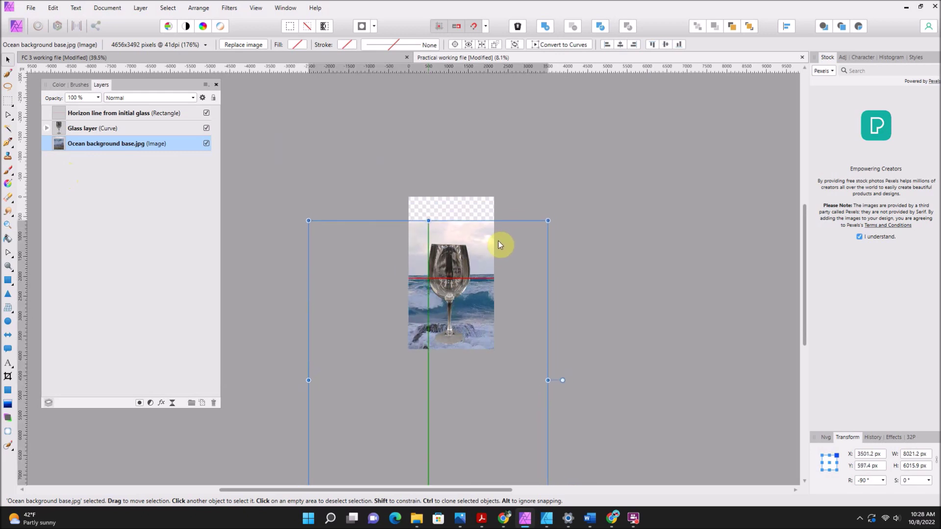
drag(499, 237, 535, 221)
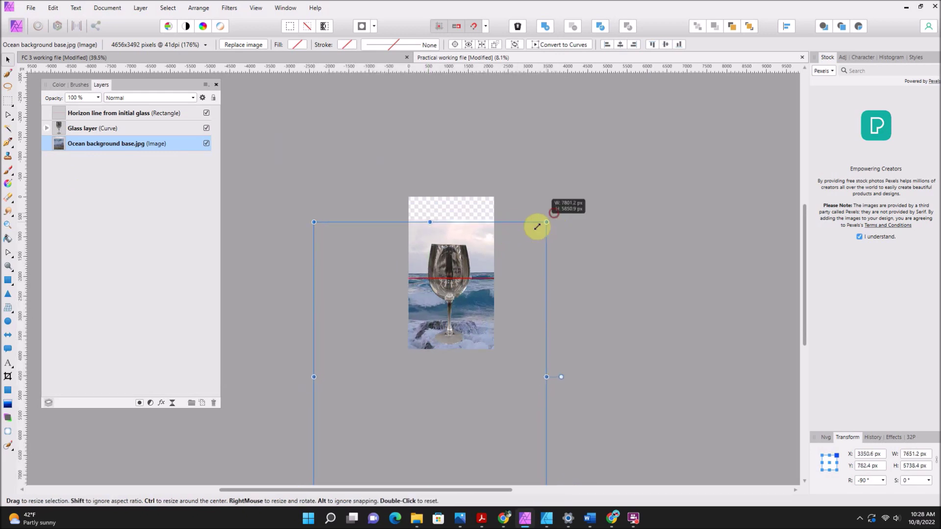
mouse_move(498, 261)
mouse_down()
mouse_move(517, 252)
mouse_move(505, 244)
mouse_up()
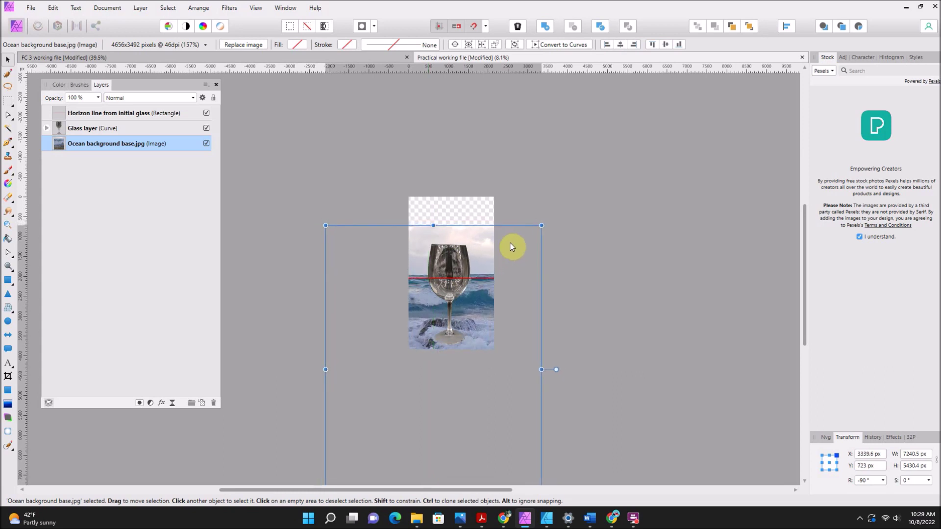
drag(506, 244, 509, 247)
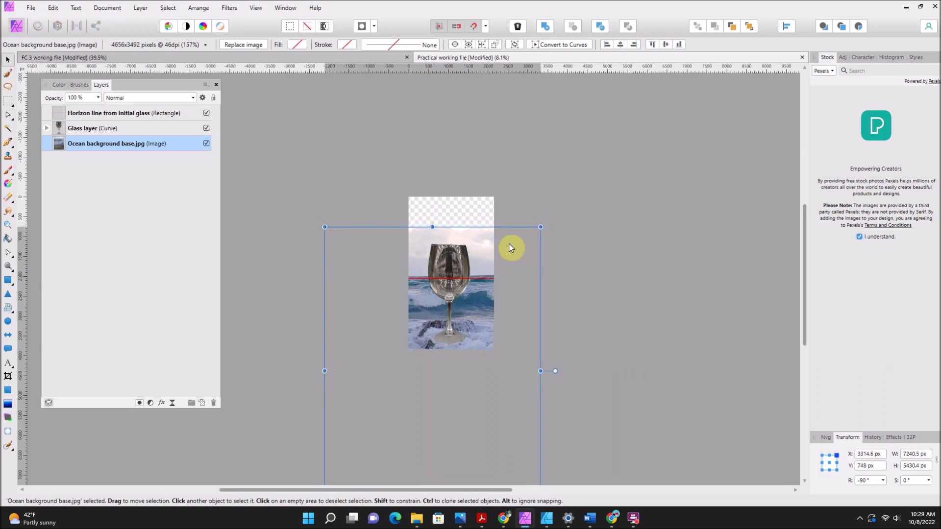
click(571, 238)
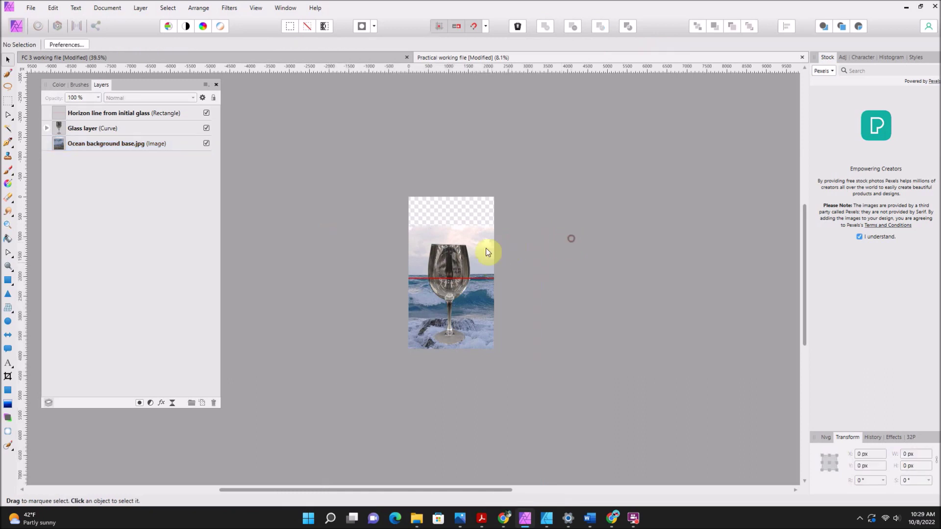
Step: Rasterize the ocean background layer and zoom in on the glass
right_click(117, 145)
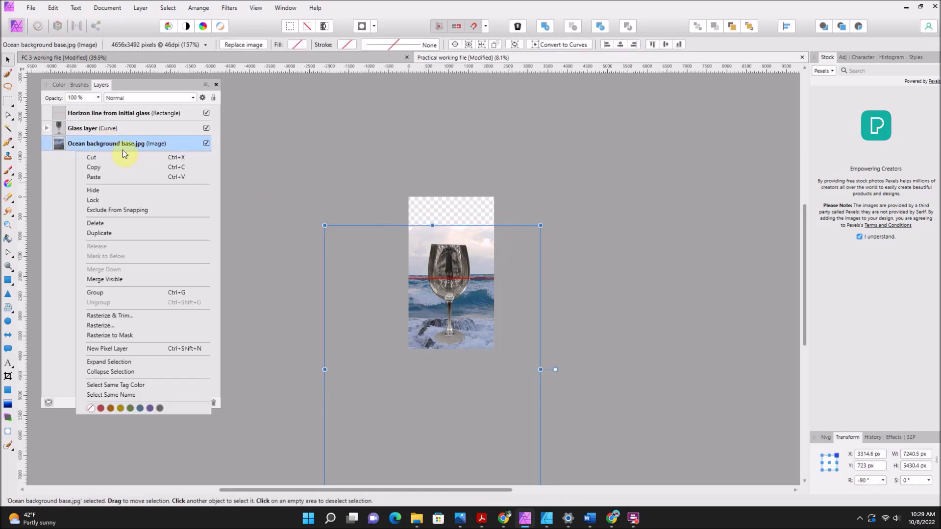
click(119, 326)
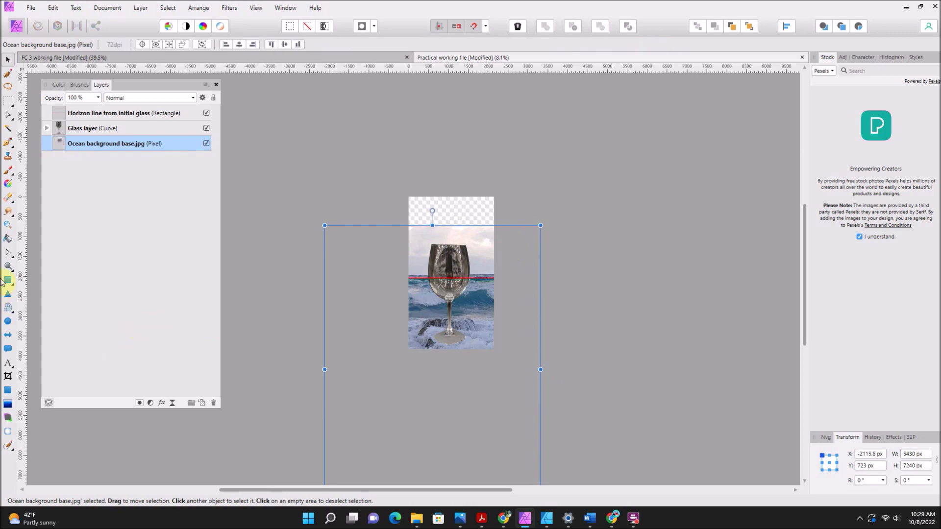
click(8, 229)
drag(496, 267, 770, 273)
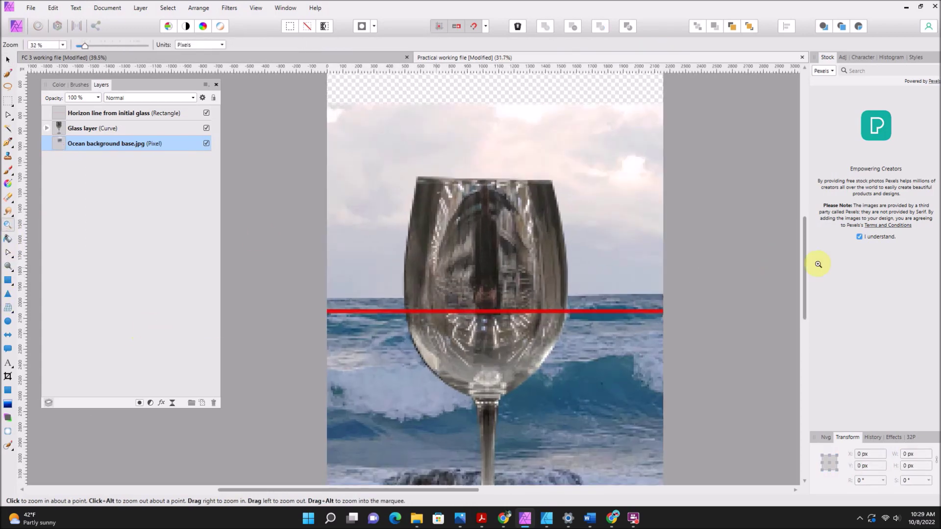
scroll(704, 288, up, 3)
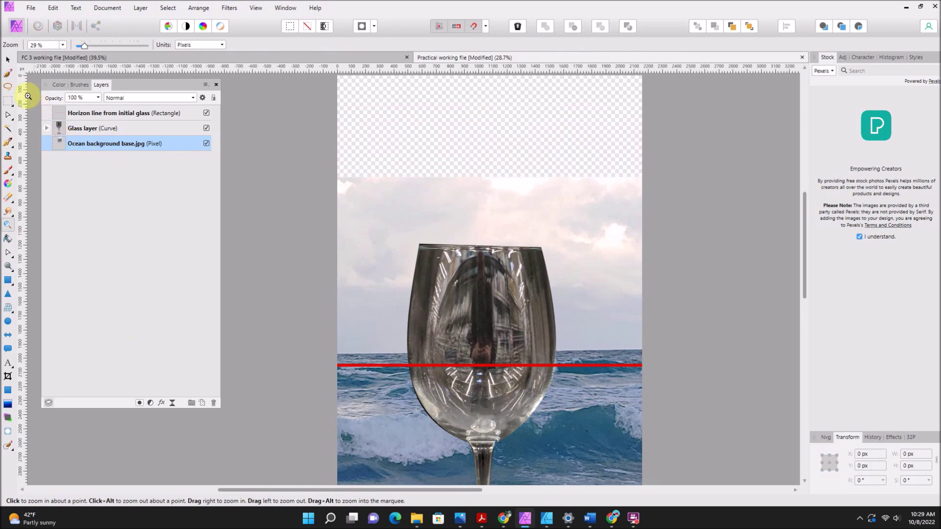
Step: Copy the sky down to the horizon and paste it as a new layer
click(8, 104)
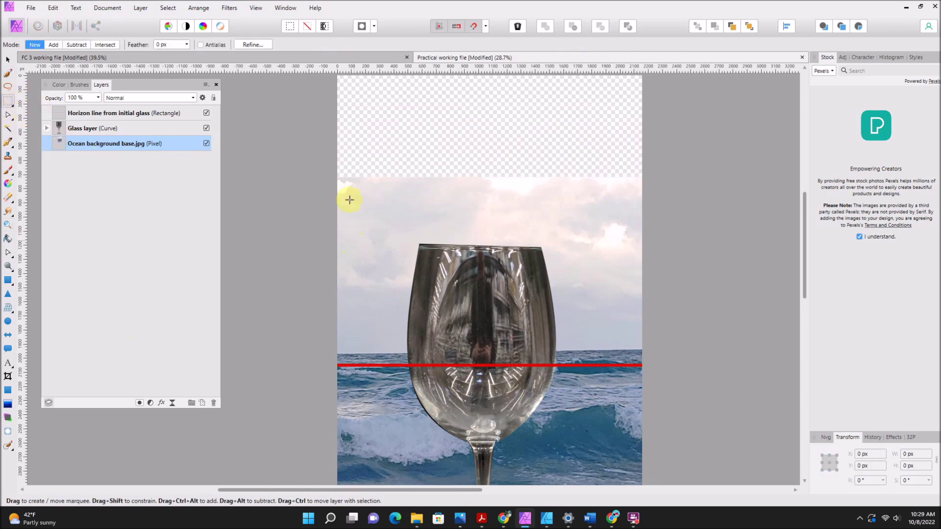
drag(337, 178, 641, 351)
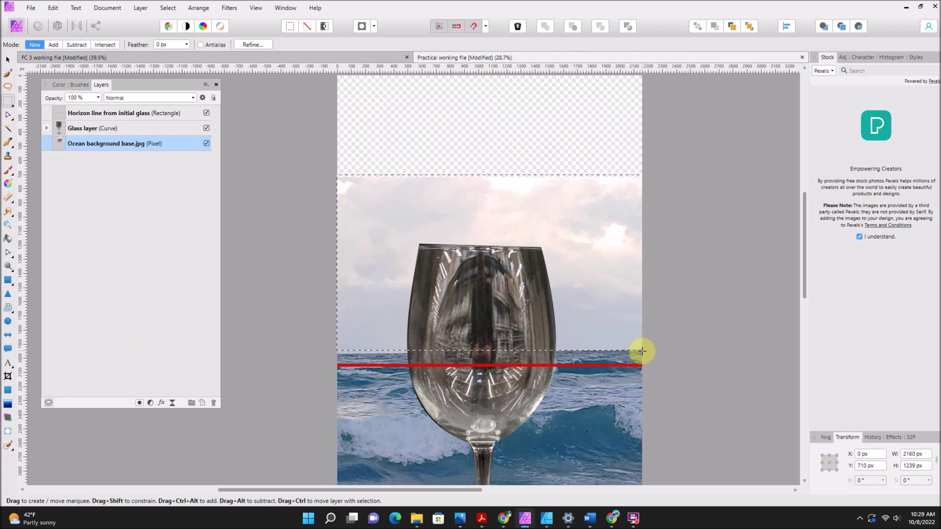
drag(641, 351, 641, 349)
click(53, 7)
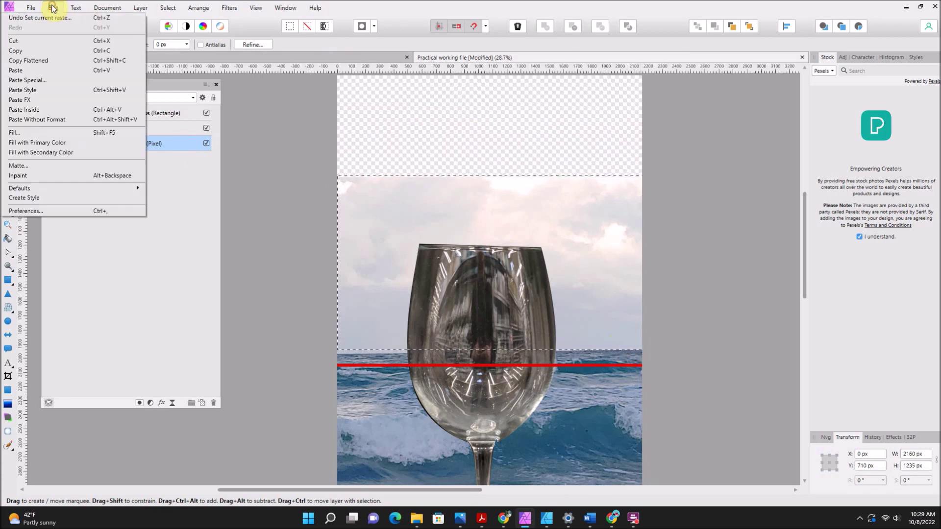
click(41, 49)
click(53, 8)
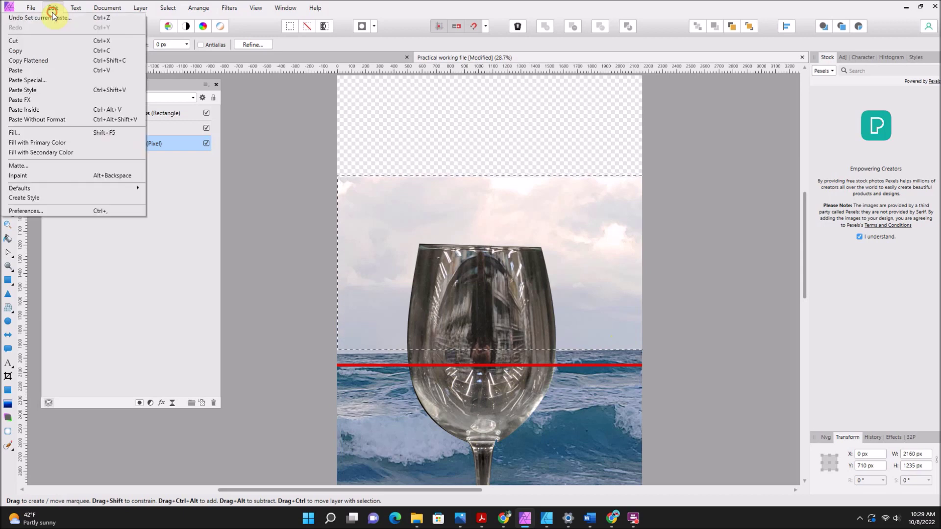
click(54, 59)
Step: Deselect, stretch the pasted sky strip to the canvas top, and zoom back out
scroll(244, 211, up, 3)
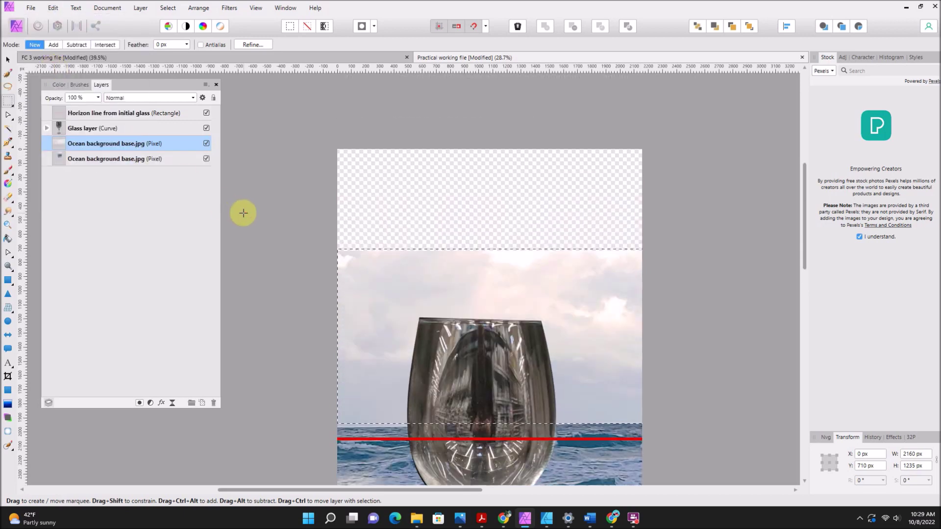
click(7, 59)
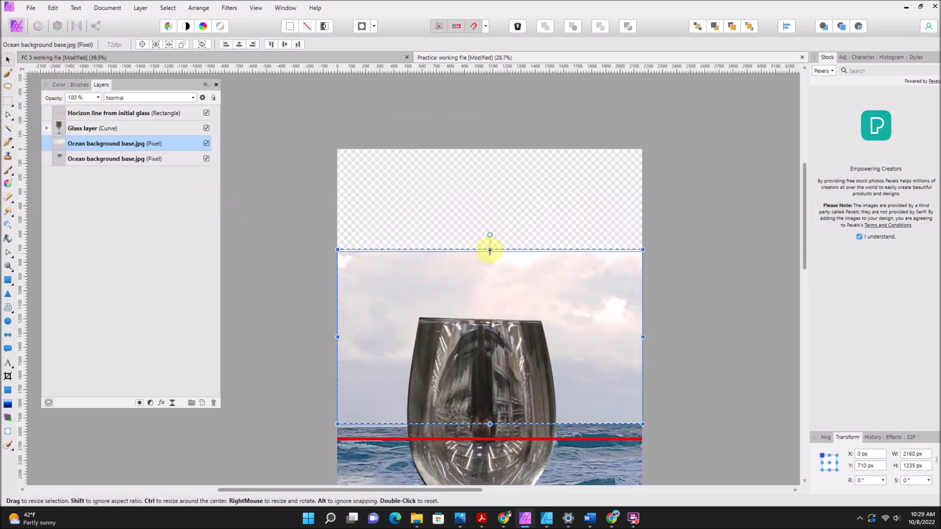
click(168, 8)
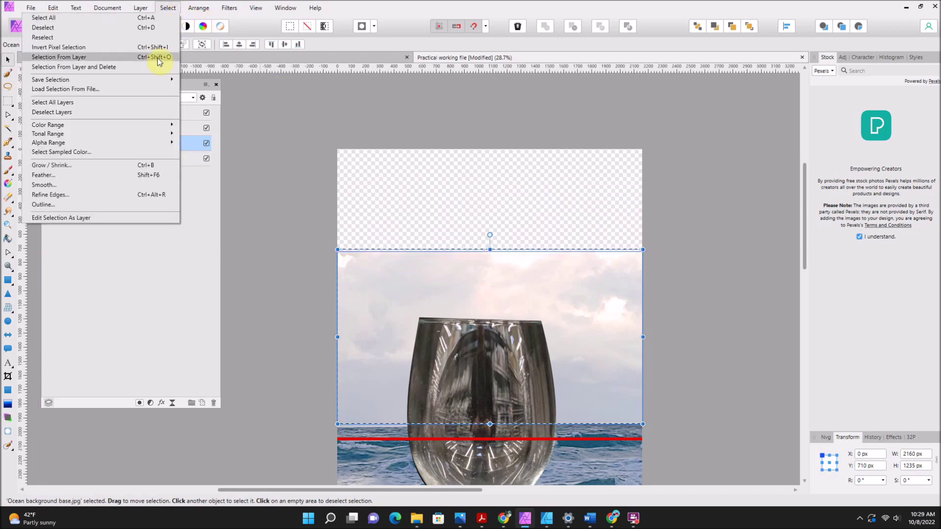
click(166, 29)
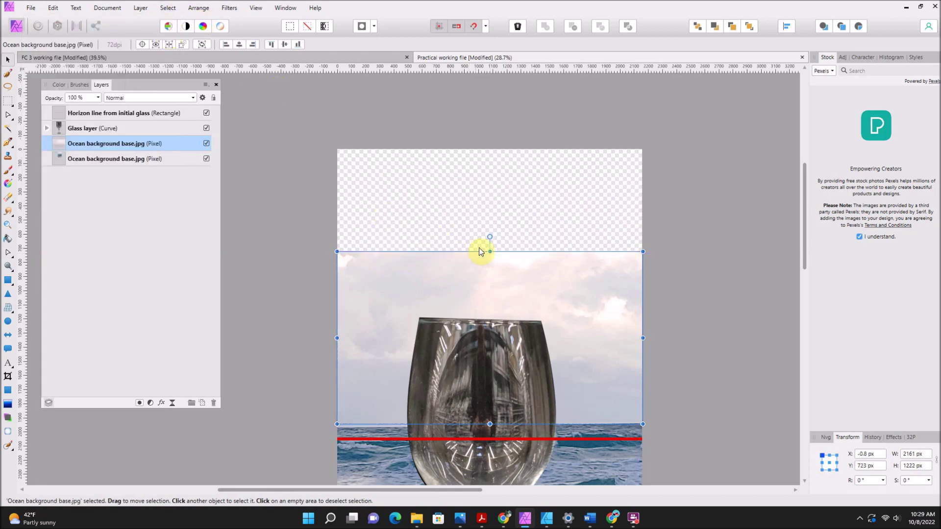
drag(490, 252, 494, 148)
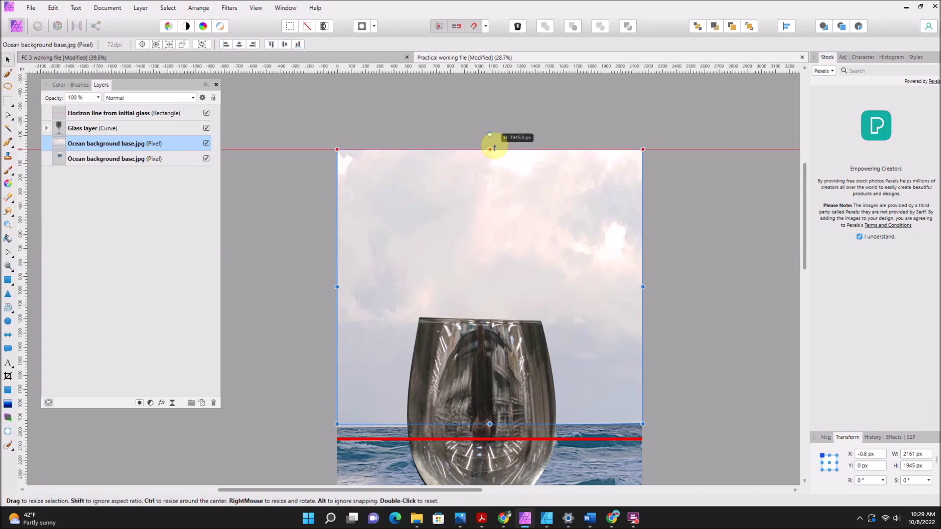
click(680, 334)
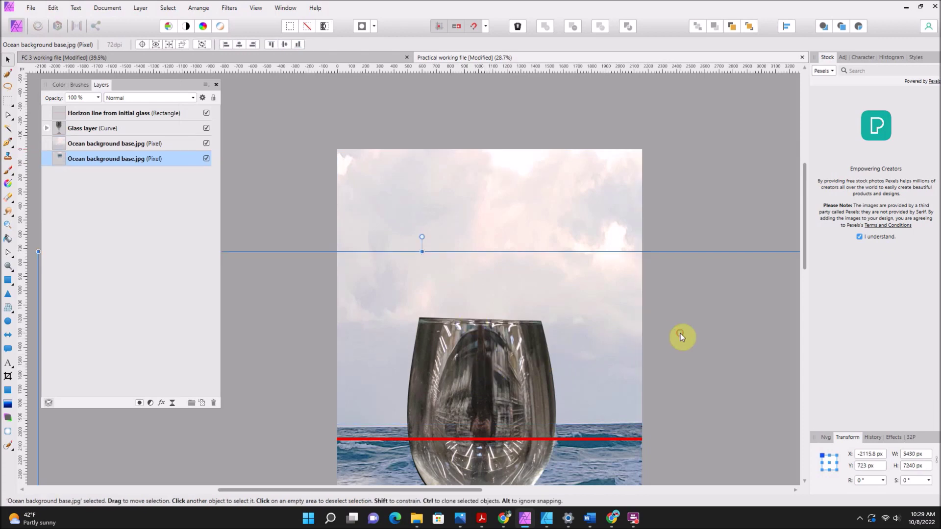
scroll(685, 338, down, 2)
scroll(662, 338, up, 2)
click(7, 225)
key(ctrl+minus)
scroll(419, 283, down, 2)
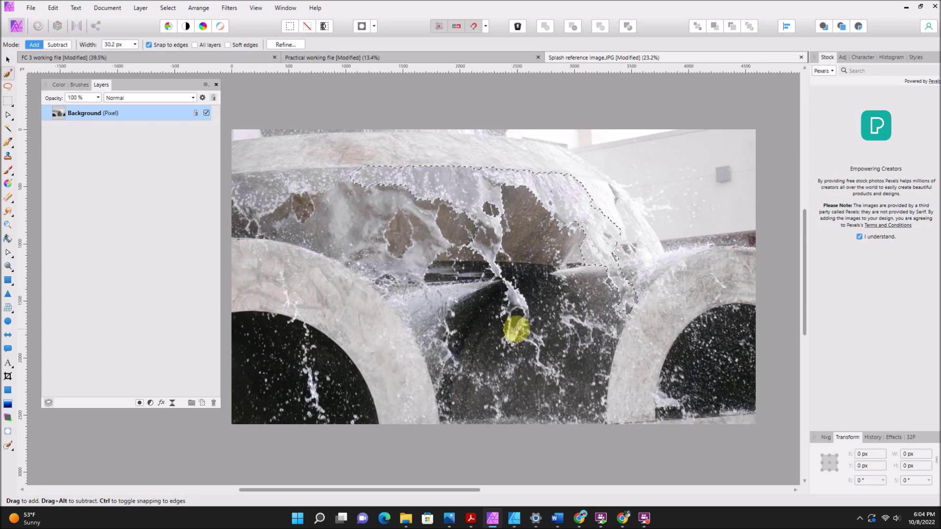
Step: Extend the splash selection along the stream and water streak, undoing one oversized addition
drag(520, 329, 537, 357)
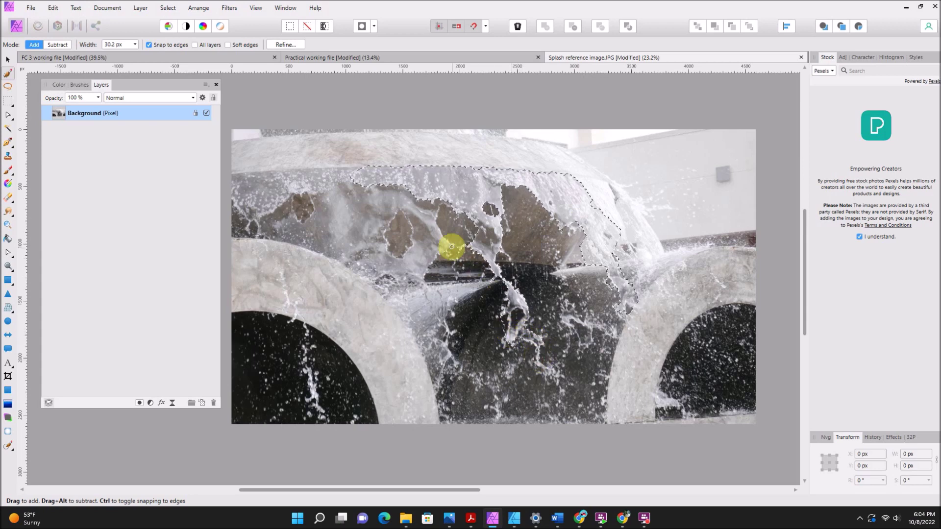
mouse_move(438, 235)
mouse_down()
mouse_move(428, 209)
mouse_move(402, 208)
mouse_move(416, 221)
mouse_move(422, 256)
mouse_move(400, 273)
mouse_move(420, 248)
mouse_move(386, 267)
mouse_move(376, 248)
mouse_up()
mouse_move(378, 231)
mouse_down()
mouse_move(378, 210)
mouse_move(395, 193)
mouse_move(325, 201)
mouse_move(349, 185)
mouse_up()
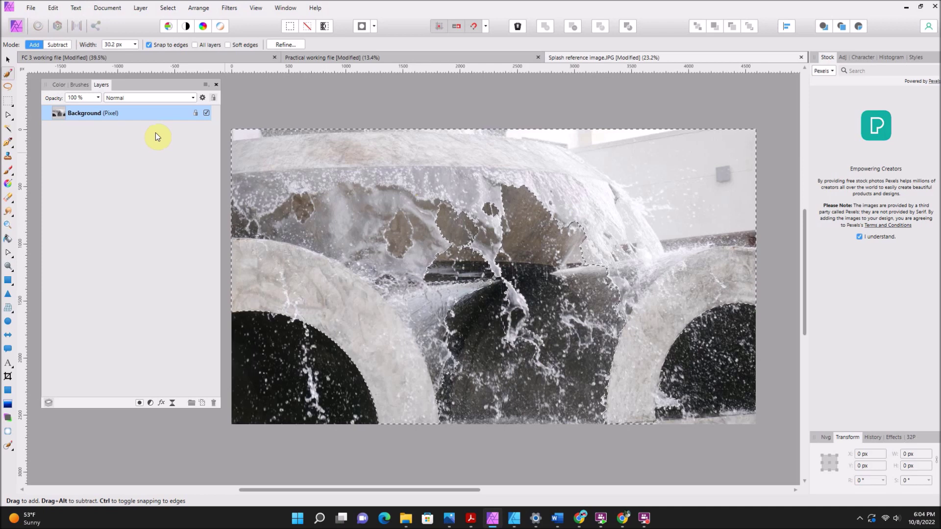
key(ctrl+z)
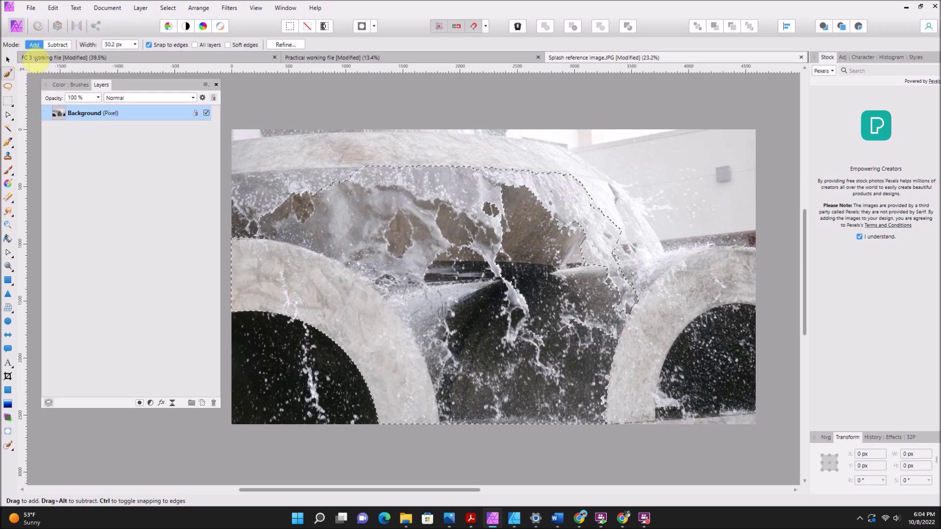
Step: Subtract the wheel arch and dark band from the splash selection, then open Refine
click(57, 44)
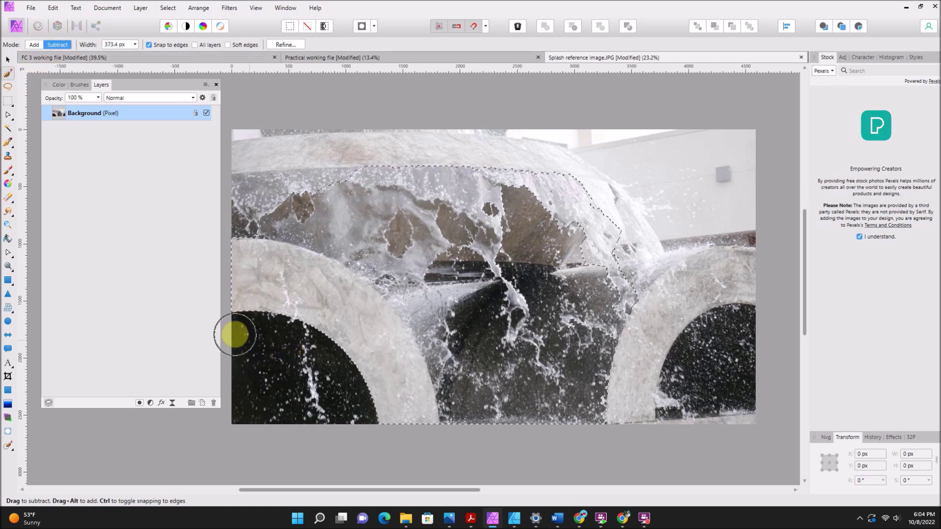
key(bracketright)
key(bracketright)
key(bracketright)
drag(227, 279, 358, 310)
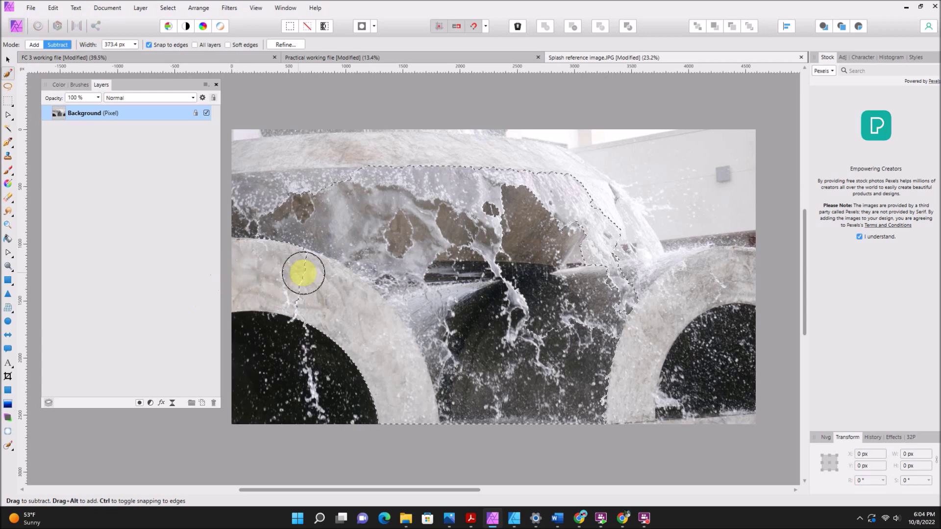
drag(358, 310, 380, 372)
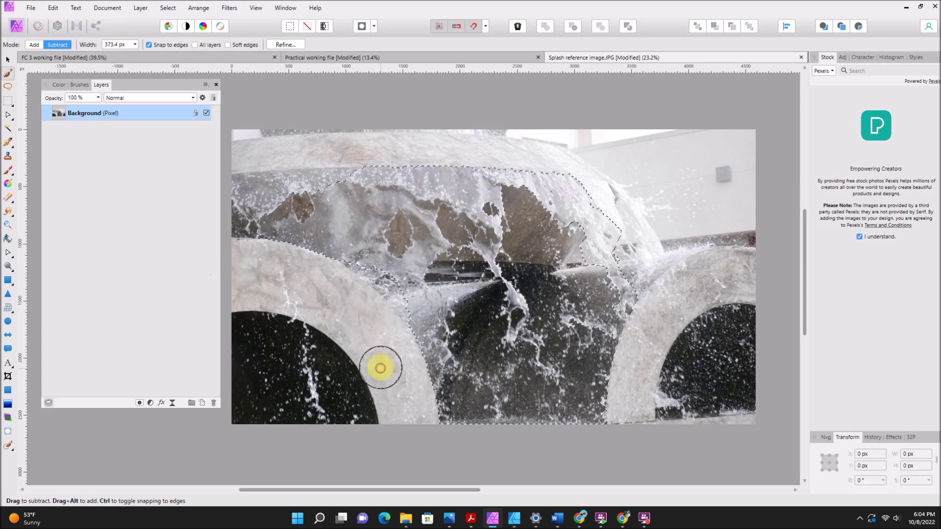
click(33, 45)
mouse_move(355, 259)
mouse_down()
mouse_move(389, 241)
mouse_move(371, 259)
mouse_up()
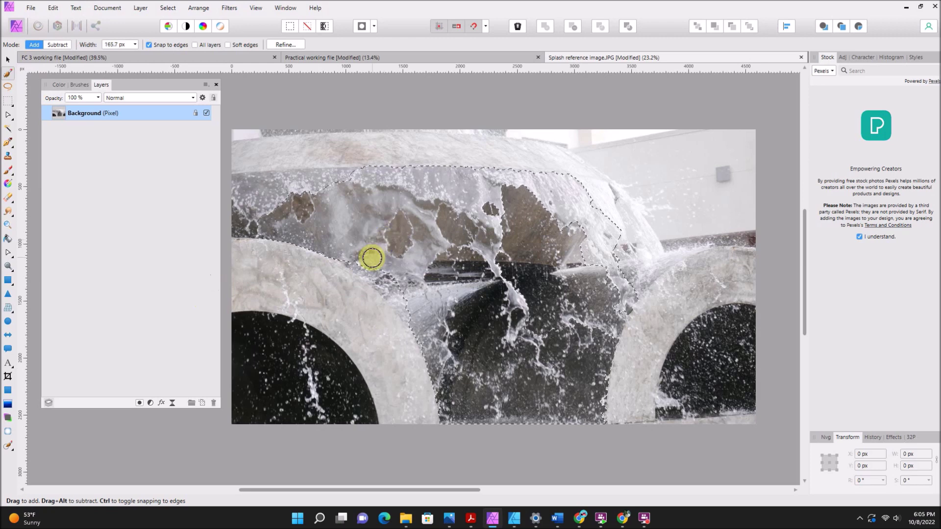
click(56, 45)
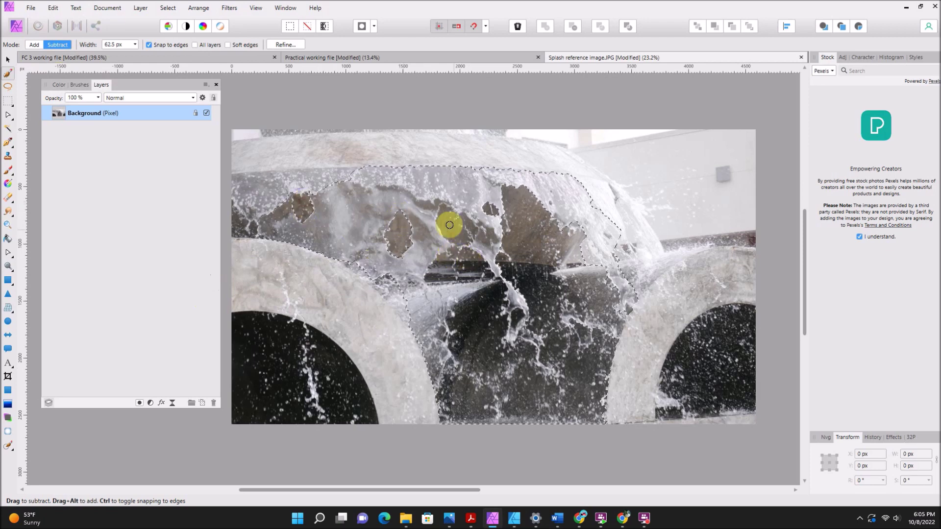
mouse_move(461, 232)
mouse_down()
mouse_move(441, 266)
mouse_move(485, 327)
mouse_move(493, 367)
mouse_move(494, 308)
mouse_move(470, 336)
mouse_move(470, 378)
mouse_move(449, 410)
mouse_move(497, 400)
mouse_move(550, 349)
mouse_move(548, 331)
mouse_move(525, 410)
mouse_move(574, 378)
mouse_move(580, 349)
mouse_move(563, 307)
mouse_up()
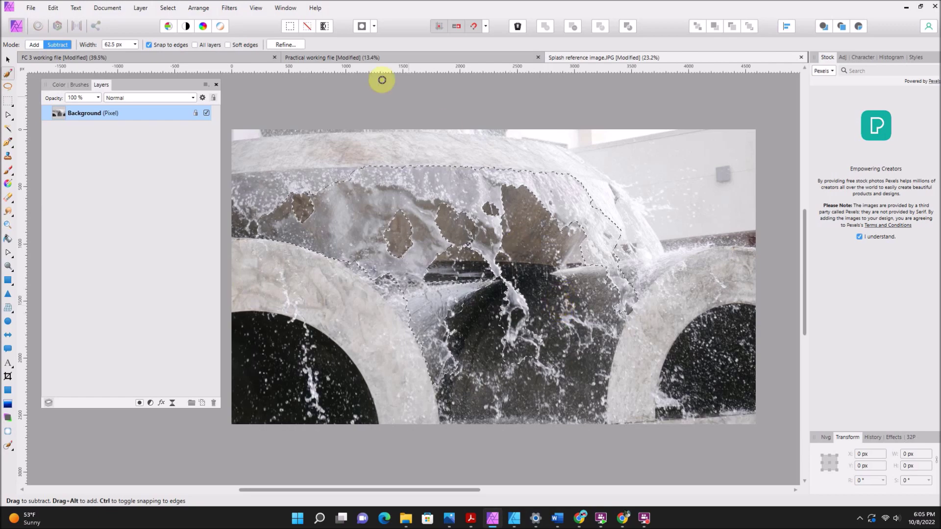
click(285, 45)
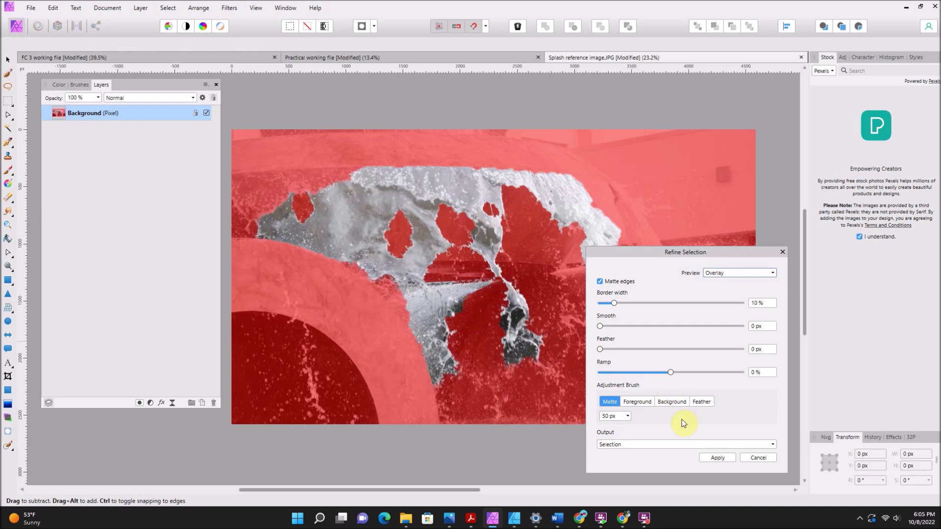
Step: Mark the grey splash edges as background and apply the refinement as a New layer
click(680, 404)
mouse_move(484, 293)
mouse_down()
mouse_move(430, 293)
mouse_move(435, 378)
mouse_up()
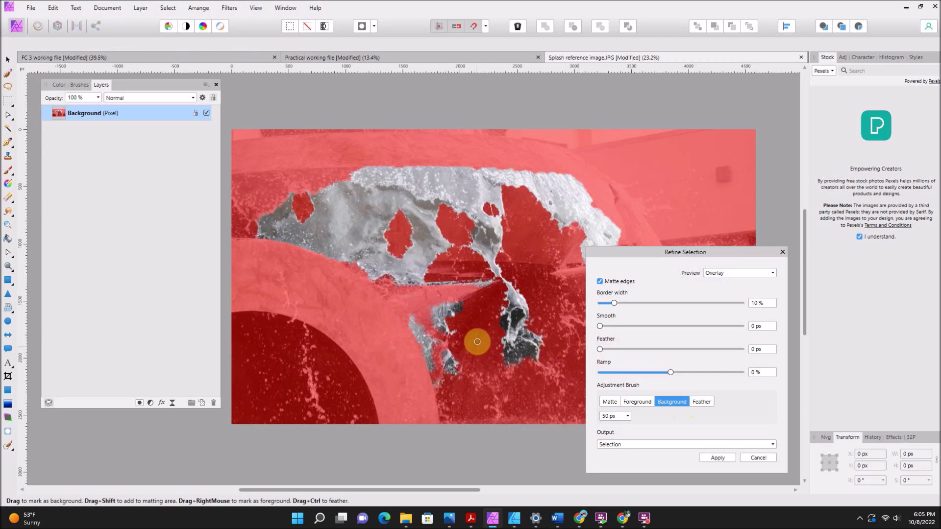
mouse_move(477, 342)
mouse_down()
mouse_move(431, 336)
mouse_move(441, 316)
mouse_move(449, 346)
mouse_move(427, 330)
mouse_move(451, 285)
mouse_move(472, 293)
mouse_move(452, 273)
mouse_move(441, 301)
mouse_move(459, 269)
mouse_move(448, 276)
mouse_up()
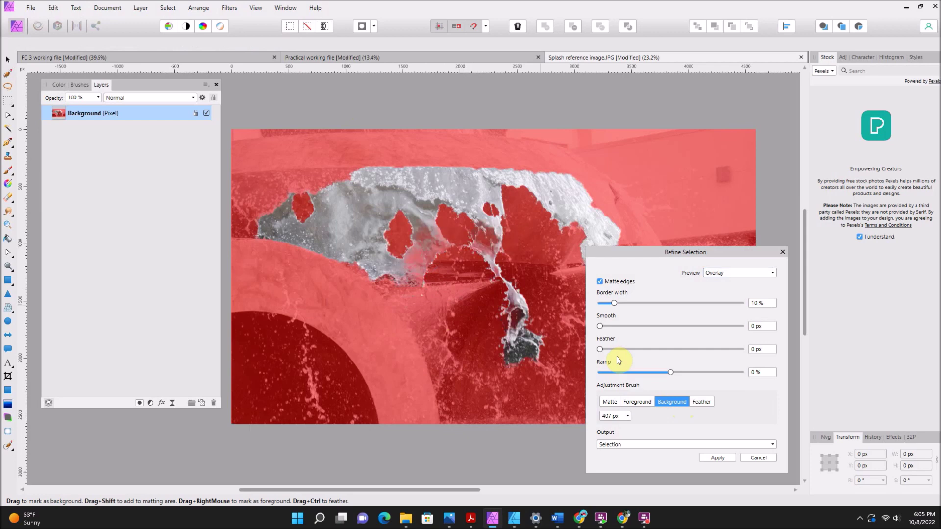
click(713, 445)
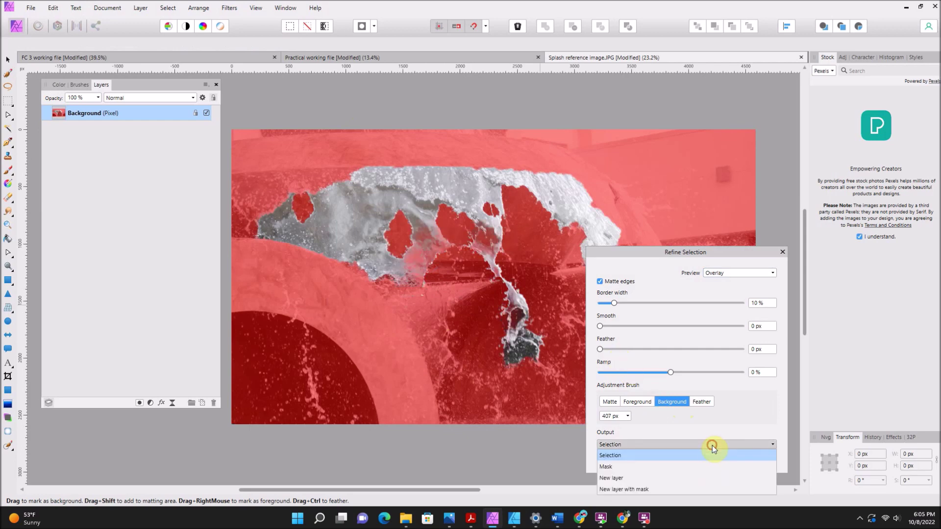
click(671, 478)
click(713, 460)
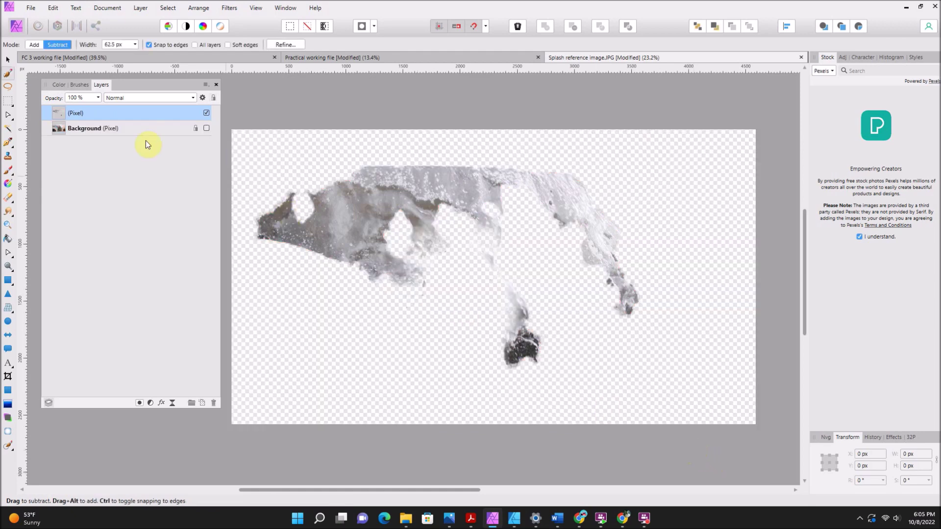
Step: Copy the splash cut-out into the Practical working file and rotate it upside down over the glass
click(10, 61)
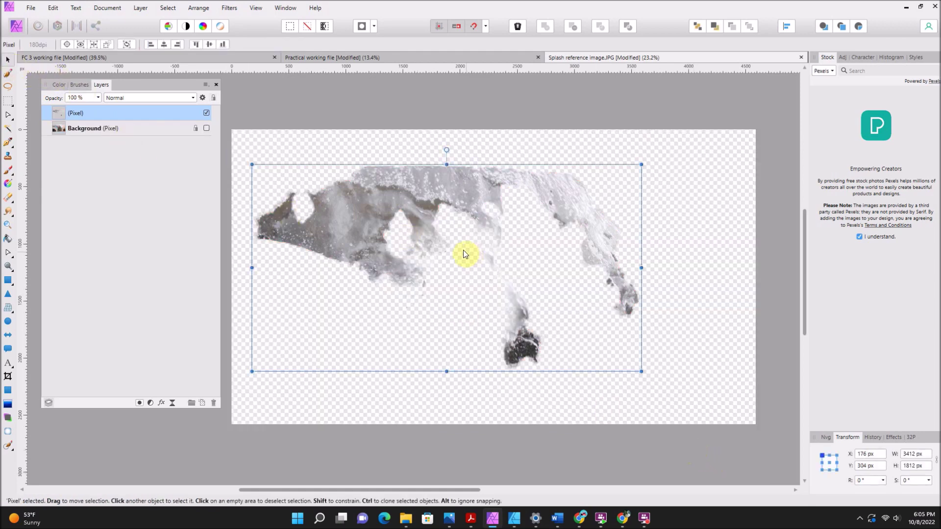
right_click(433, 200)
key(Escape)
click(335, 58)
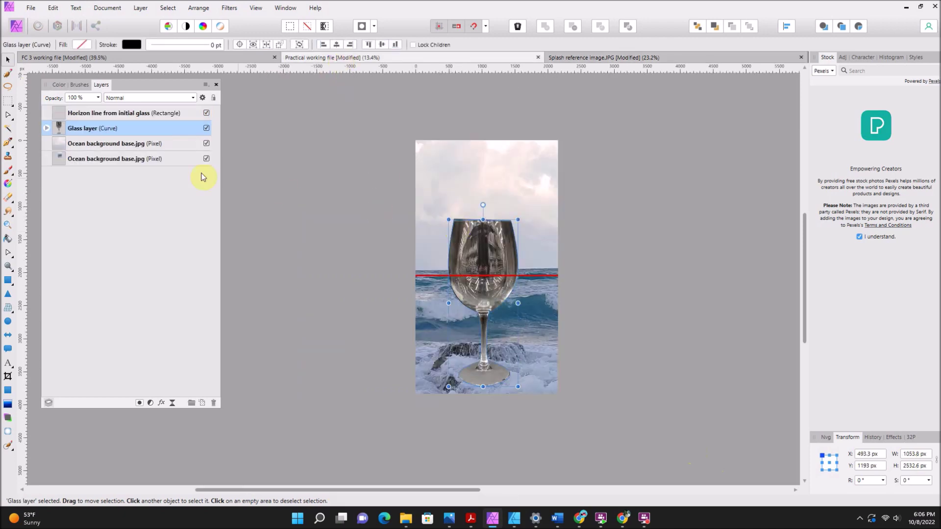
click(108, 116)
right_click(108, 118)
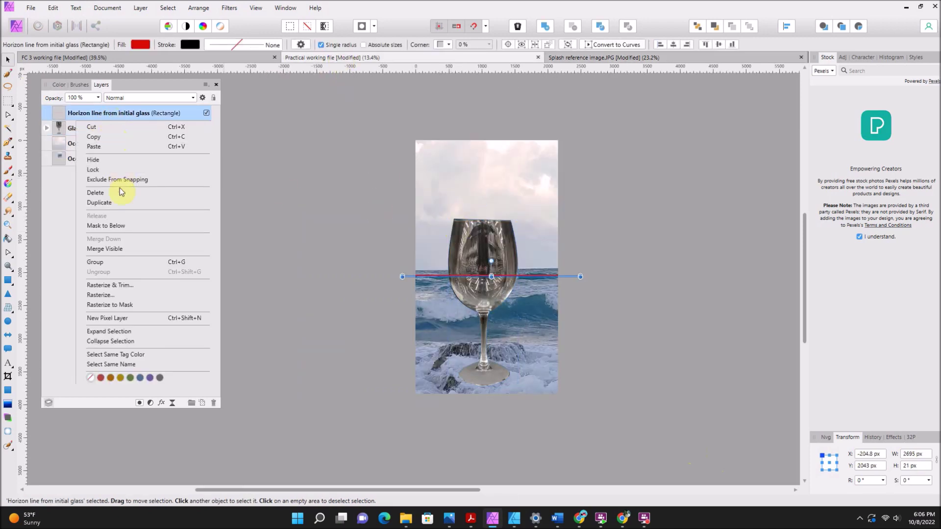
click(93, 146)
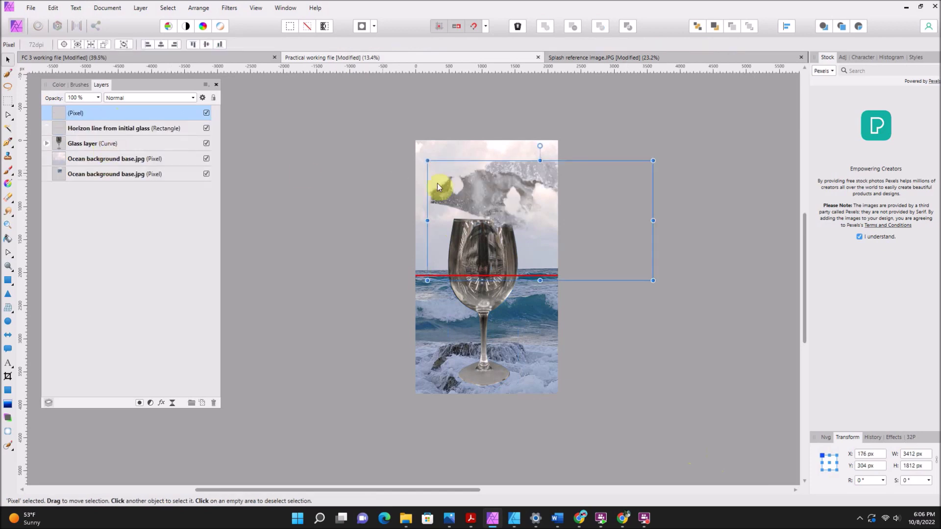
drag(438, 187, 561, 287)
mouse_move(491, 248)
mouse_down()
mouse_move(492, 354)
mouse_move(515, 398)
mouse_up()
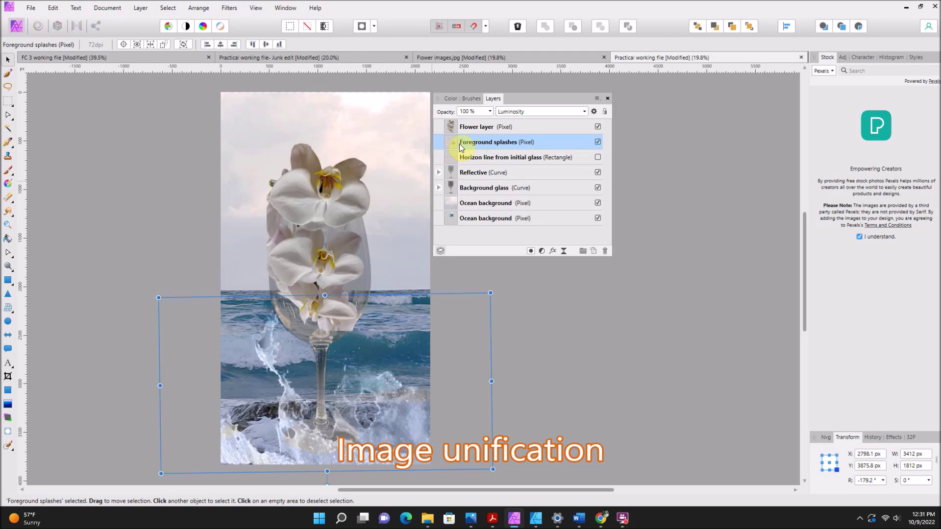
Step: Add a Liquify live filter and push the splashes around the glass bowl, stem and waves
click(141, 7)
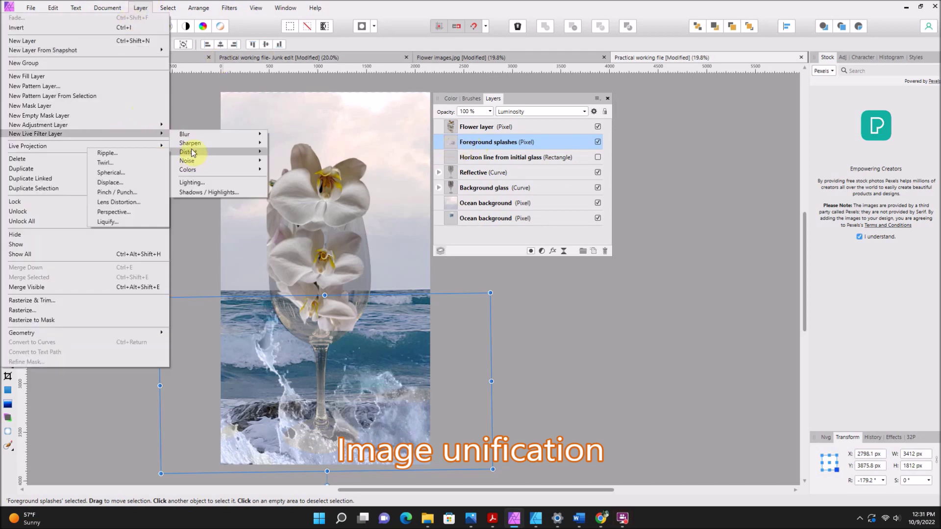
click(192, 152)
click(140, 223)
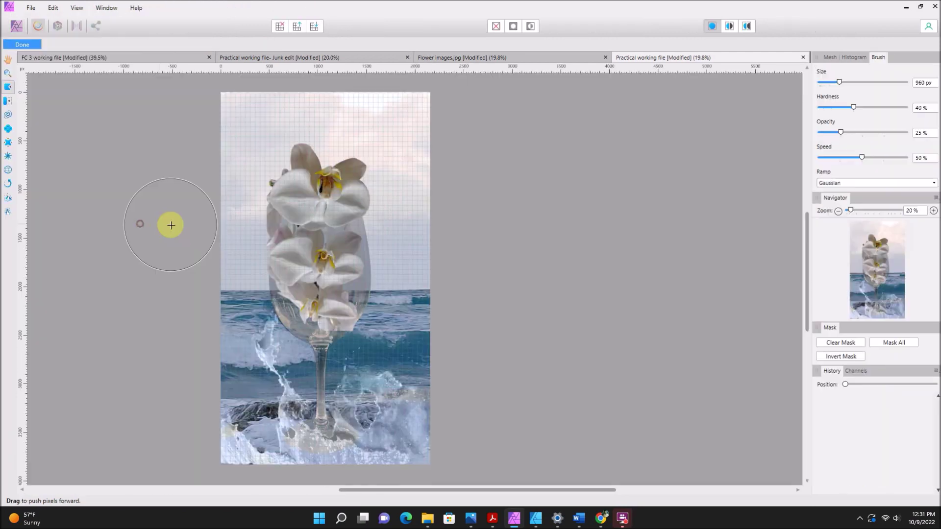
key(bracketleft)
key(bracketleft)
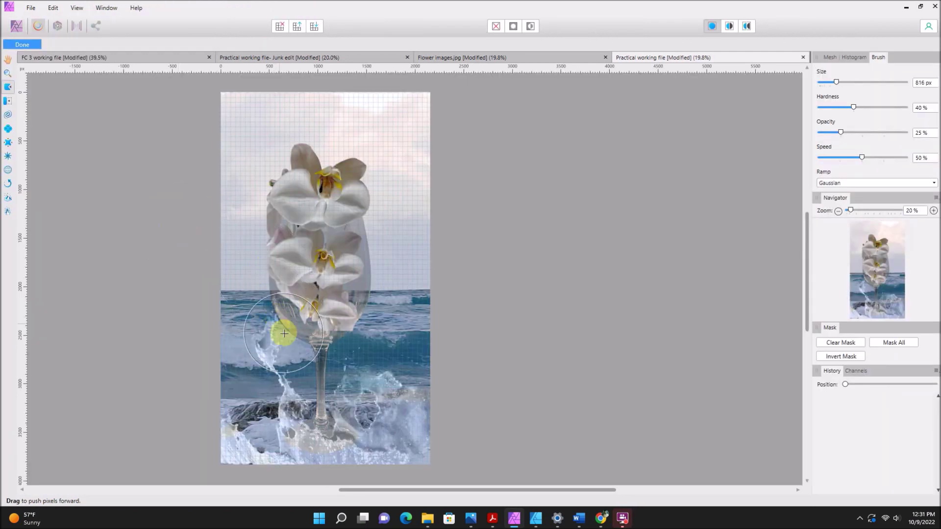
mouse_move(273, 336)
mouse_down()
mouse_move(284, 329)
mouse_move(263, 353)
mouse_move(284, 344)
mouse_up()
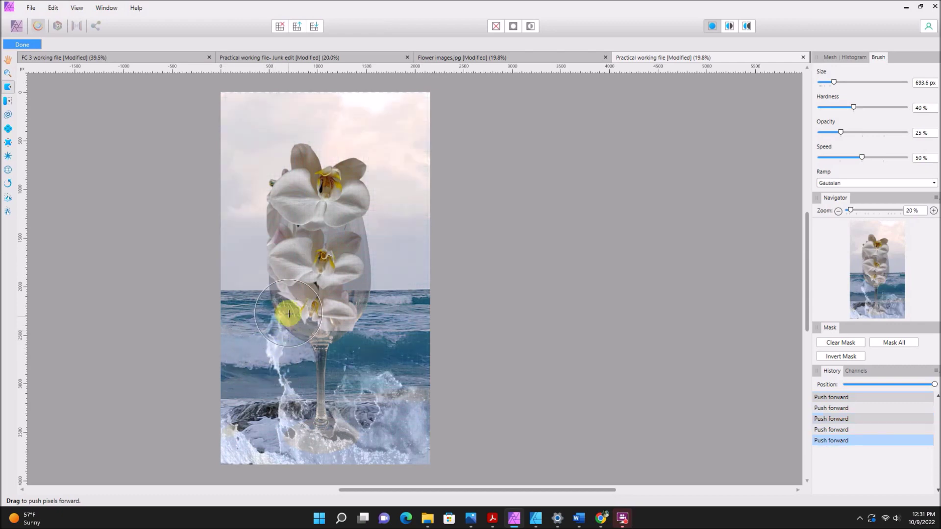
drag(303, 307, 287, 325)
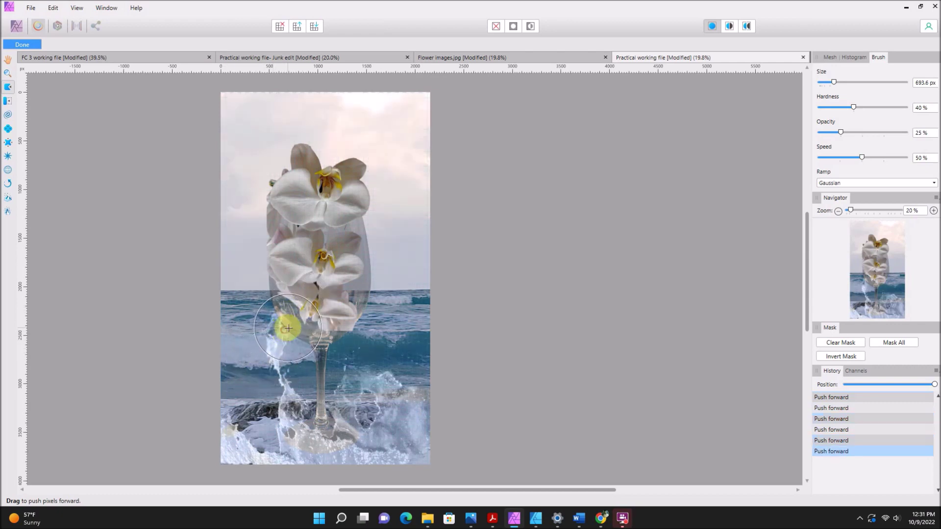
mouse_move(287, 377)
mouse_down()
mouse_move(312, 420)
mouse_move(332, 427)
mouse_move(301, 444)
mouse_up()
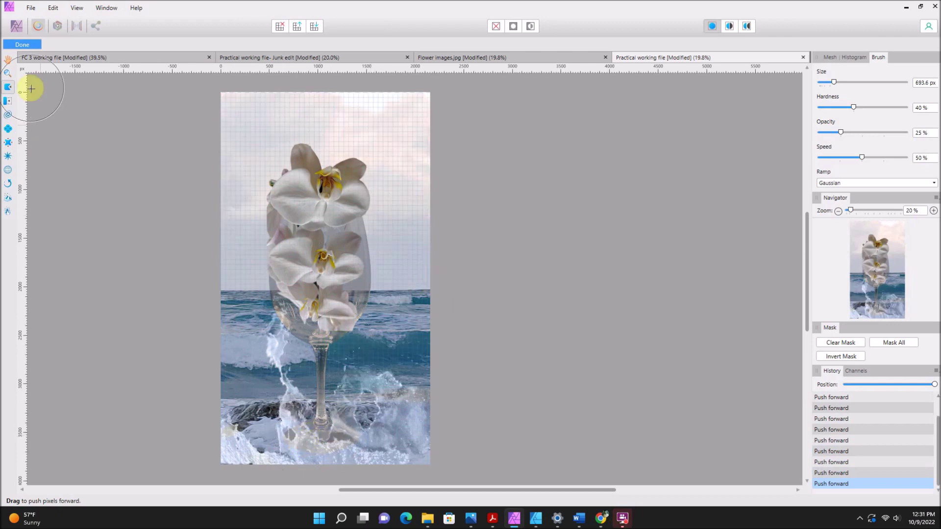
click(32, 46)
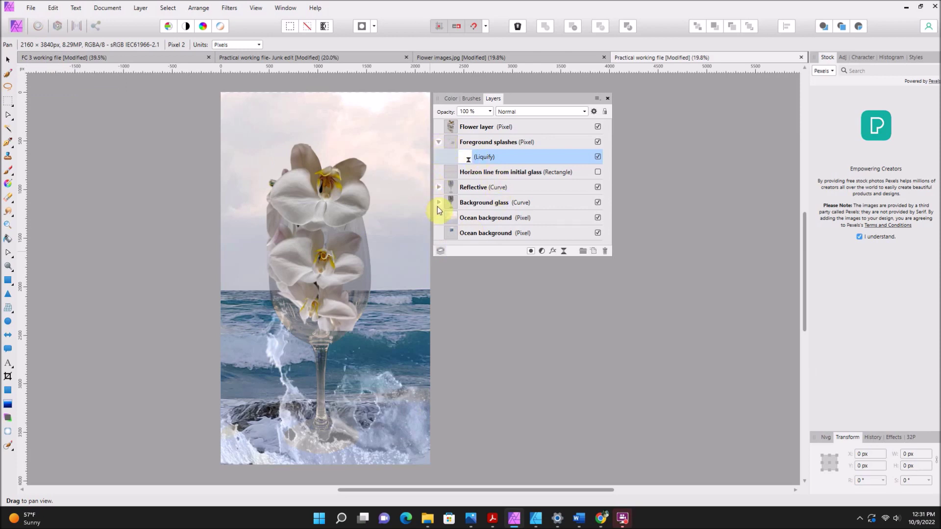
Step: Add a Liquify live filter to the Flower layer and push the orchid petals into the glass
click(453, 128)
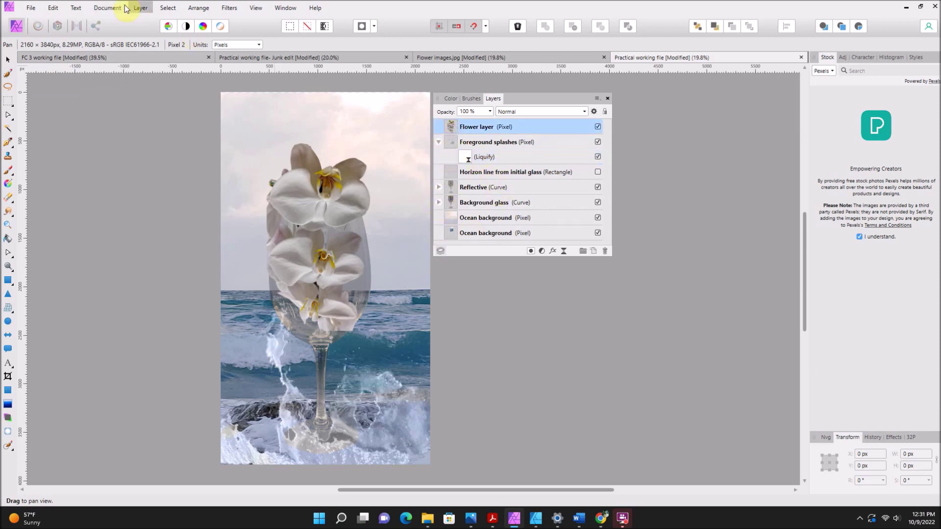
click(139, 8)
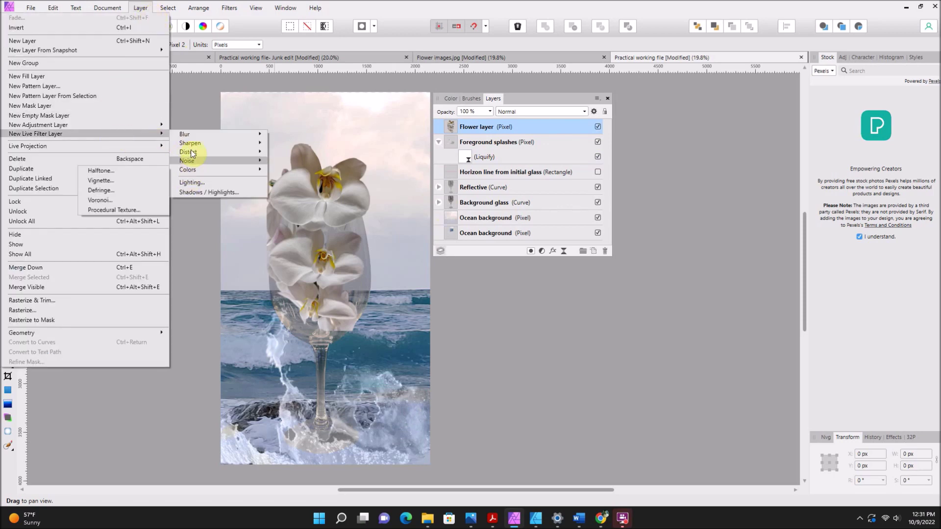
click(108, 222)
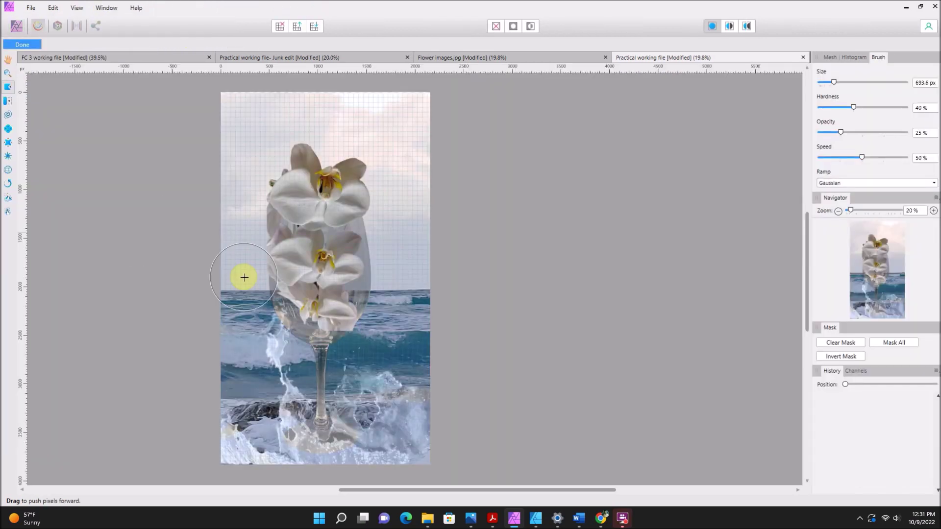
mouse_move(294, 299)
mouse_down()
mouse_move(288, 316)
mouse_move(287, 306)
mouse_up()
mouse_move(280, 274)
mouse_down()
mouse_move(285, 254)
mouse_move(289, 326)
mouse_move(339, 319)
mouse_move(347, 281)
mouse_move(332, 252)
mouse_move(308, 336)
mouse_up()
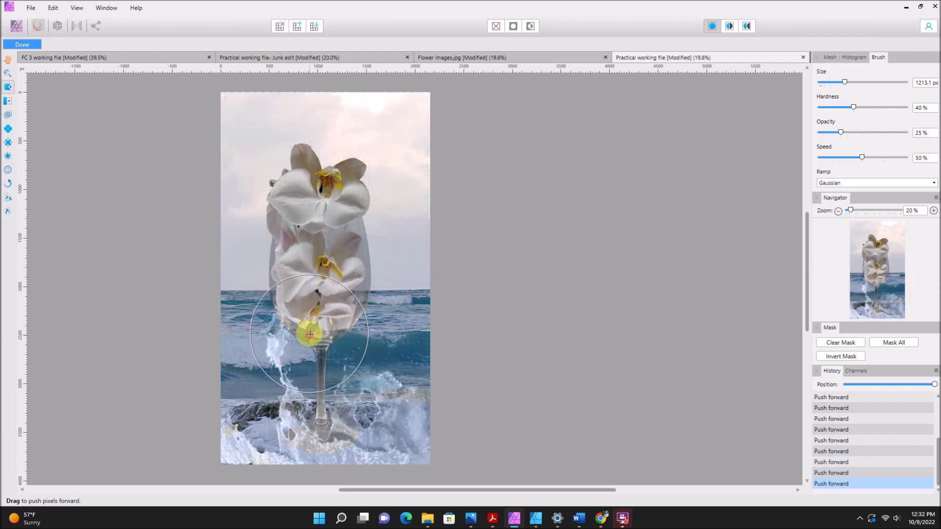
mouse_move(308, 336)
mouse_down()
mouse_move(285, 220)
mouse_move(289, 253)
mouse_move(342, 296)
mouse_move(333, 304)
mouse_up()
Step: Pinch the orchids inward with an enlarged brush and finish the Liquify edit
click(9, 131)
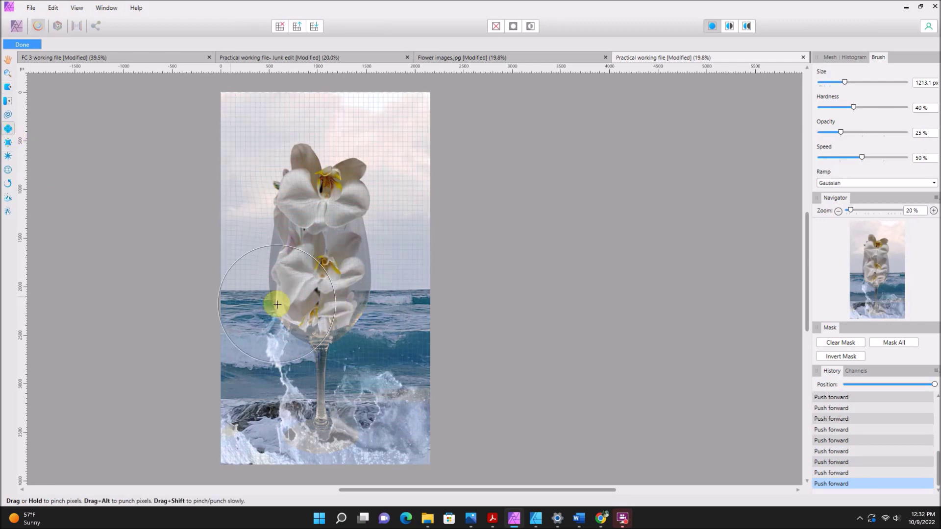
drag(319, 274, 319, 282)
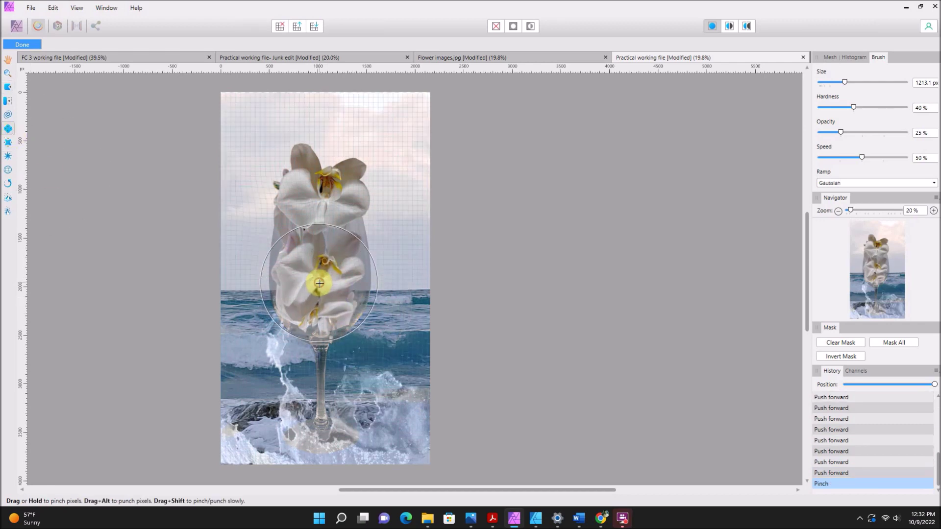
key(bracketright)
mouse_move(320, 283)
mouse_down()
mouse_move(323, 181)
mouse_move(307, 145)
mouse_move(231, 141)
mouse_move(290, 236)
mouse_up()
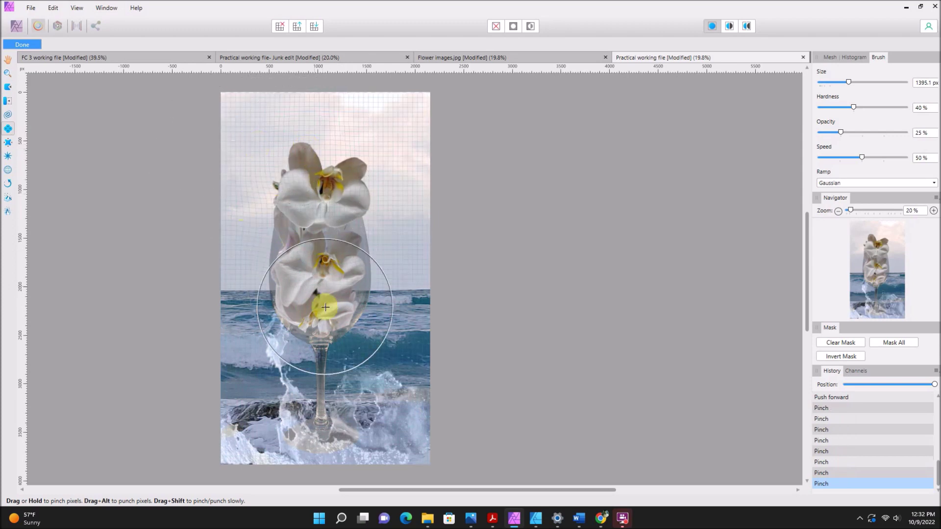
click(26, 45)
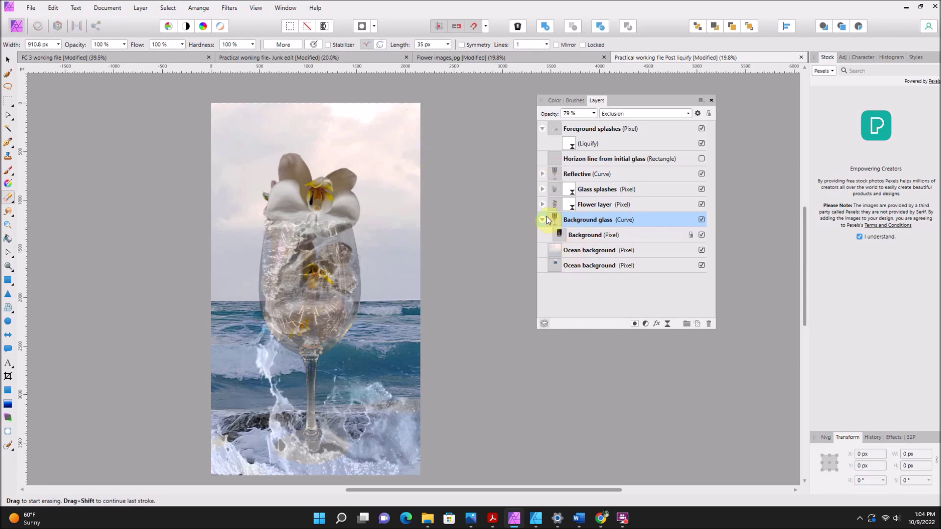
Step: Add a mask to the Background glass layer and pick the soft 32 px Basic brush
click(635, 323)
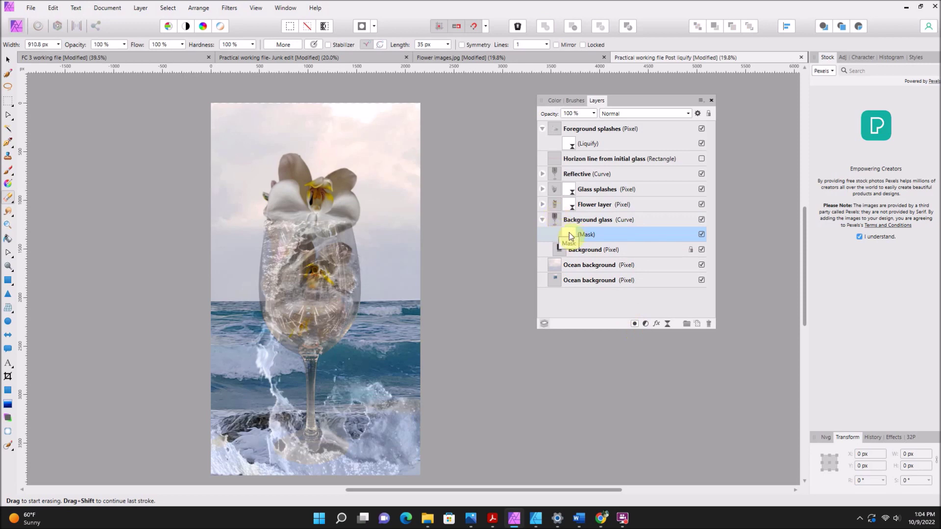
click(555, 100)
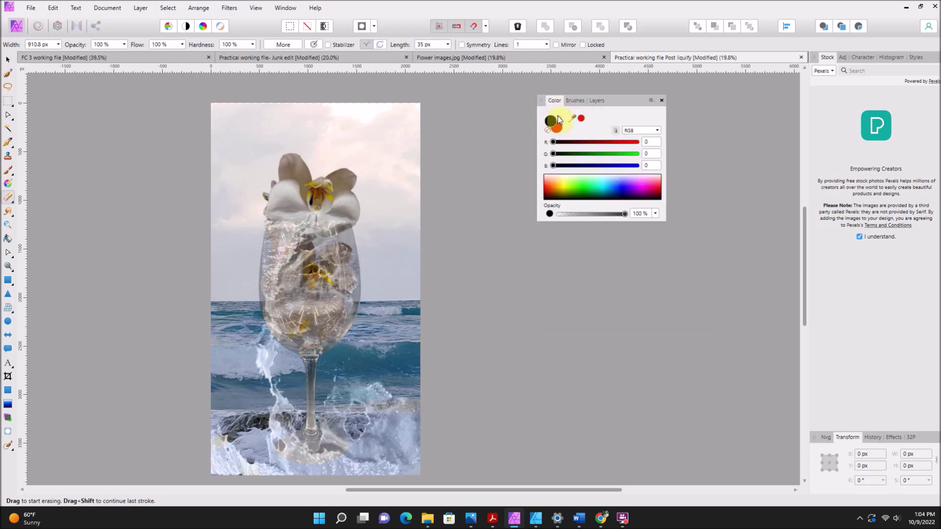
click(575, 101)
scroll(574, 147, up, 10)
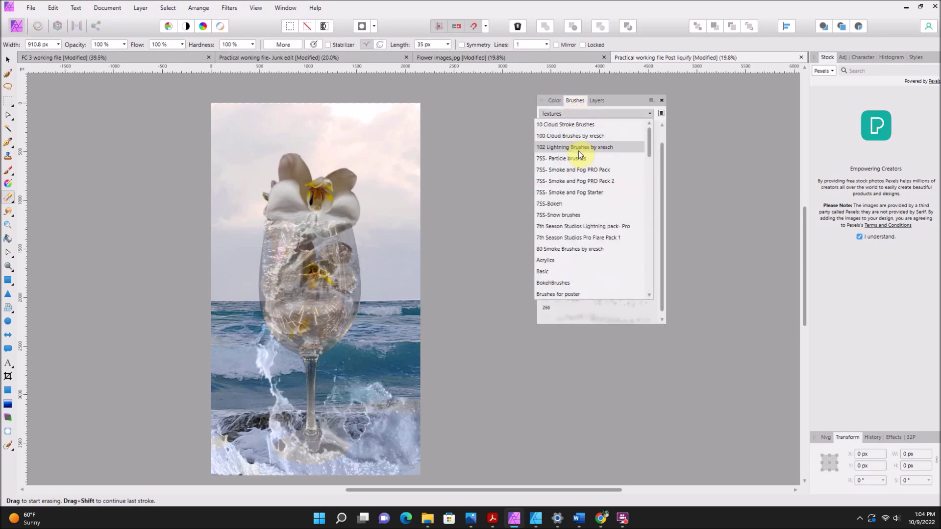
click(569, 271)
click(583, 227)
scroll(585, 220, down, 3)
click(593, 279)
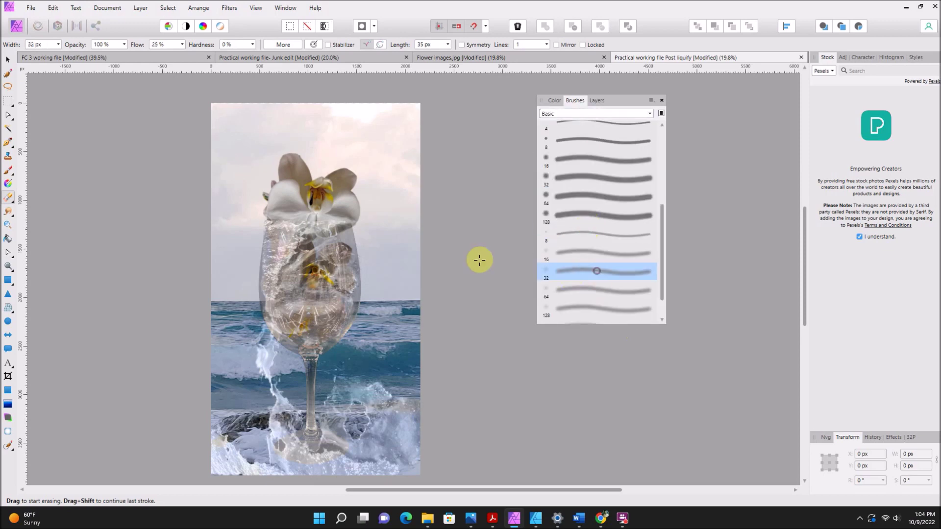
scroll(455, 252, down, 3)
scroll(363, 231, down, 2)
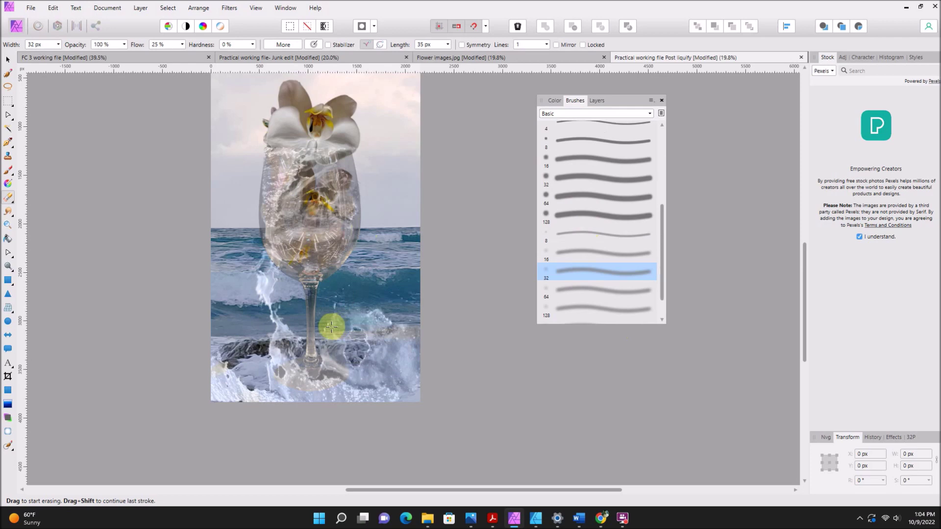
Step: Paint the mask at the glass foot, then below the base with a ~450 px round brush
click(8, 169)
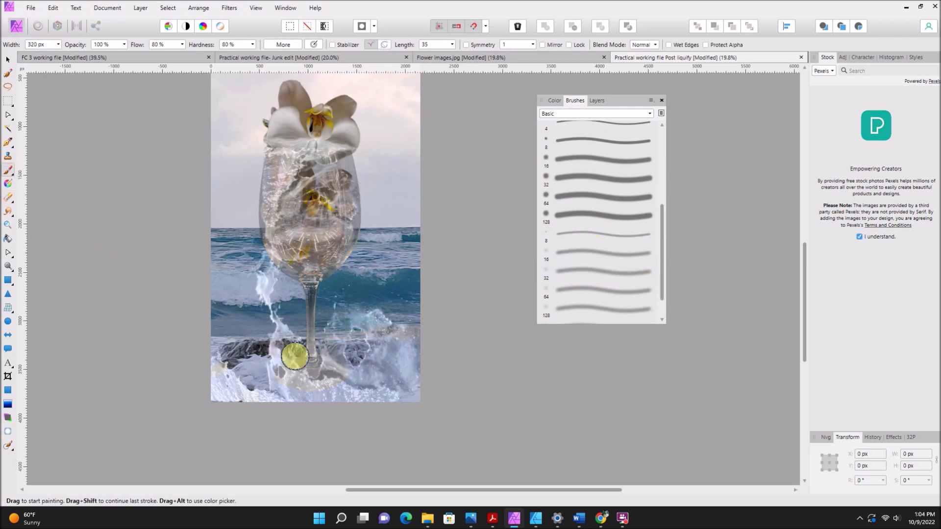
drag(330, 391, 312, 386)
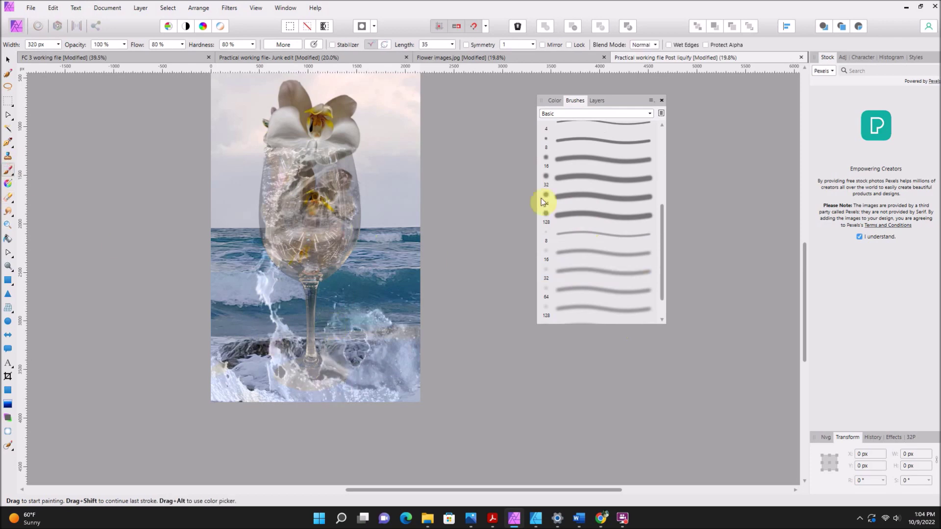
click(597, 100)
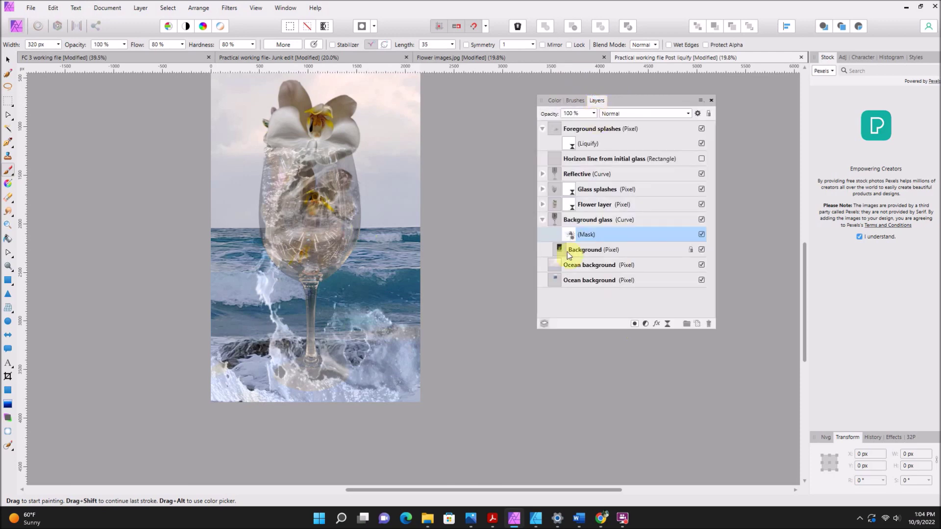
click(578, 100)
click(581, 110)
click(588, 195)
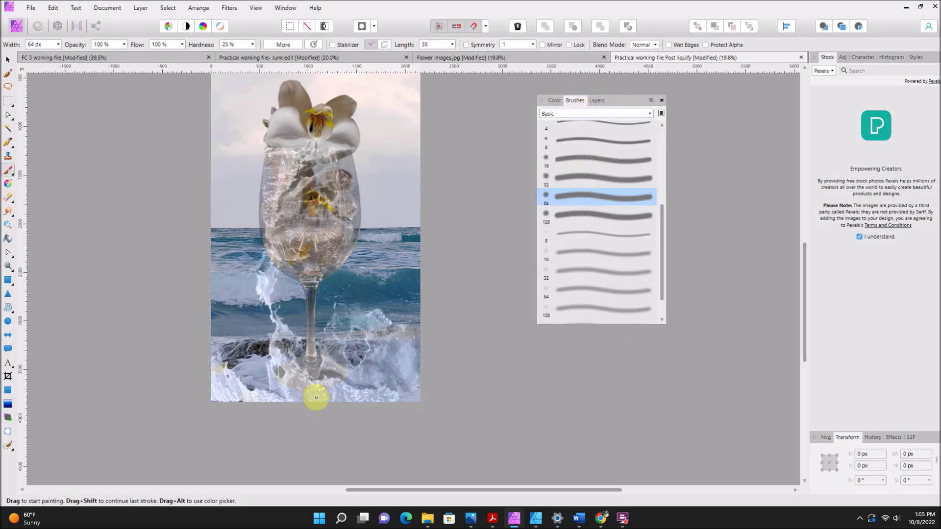
key(bracketright)
key(bracketright)
key(bracketright)
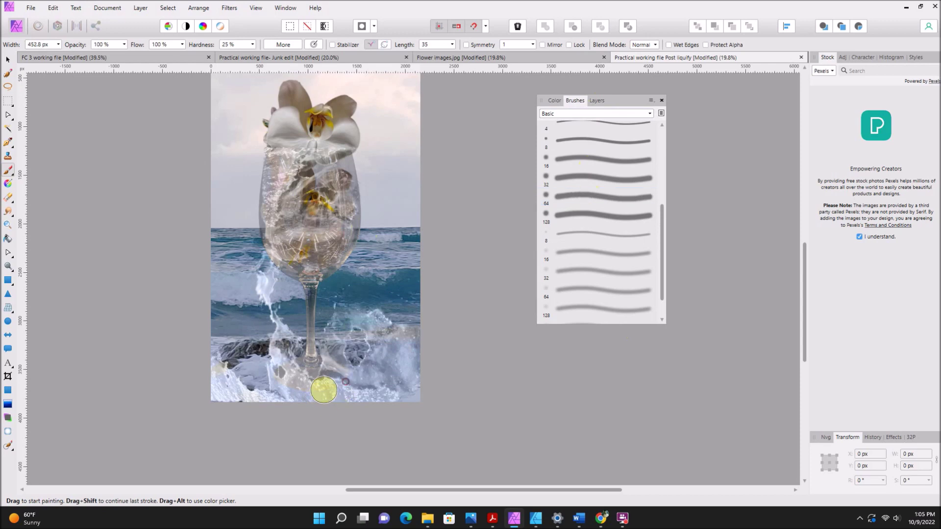
mouse_move(301, 385)
mouse_down()
mouse_move(299, 374)
mouse_move(341, 376)
mouse_up()
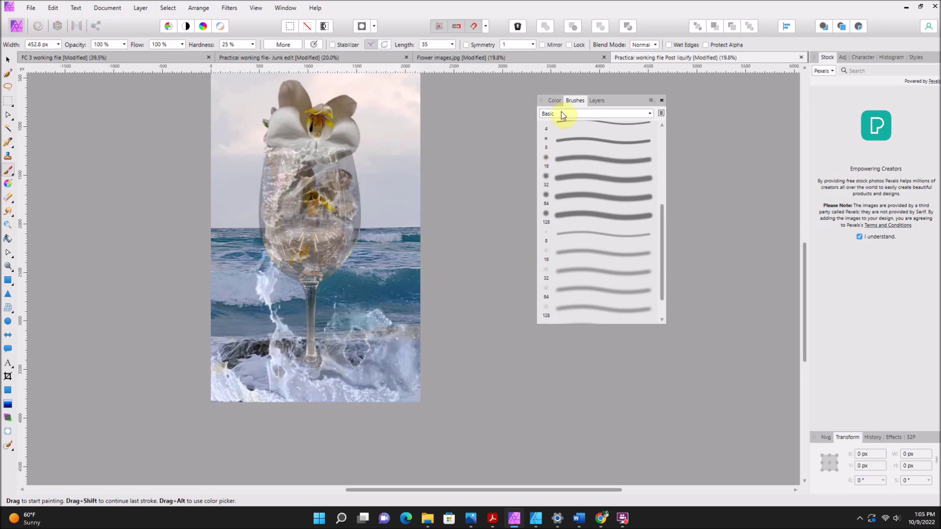
Step: Select the Foreground splashes layer and switch to the Erase Brush Tool
click(595, 100)
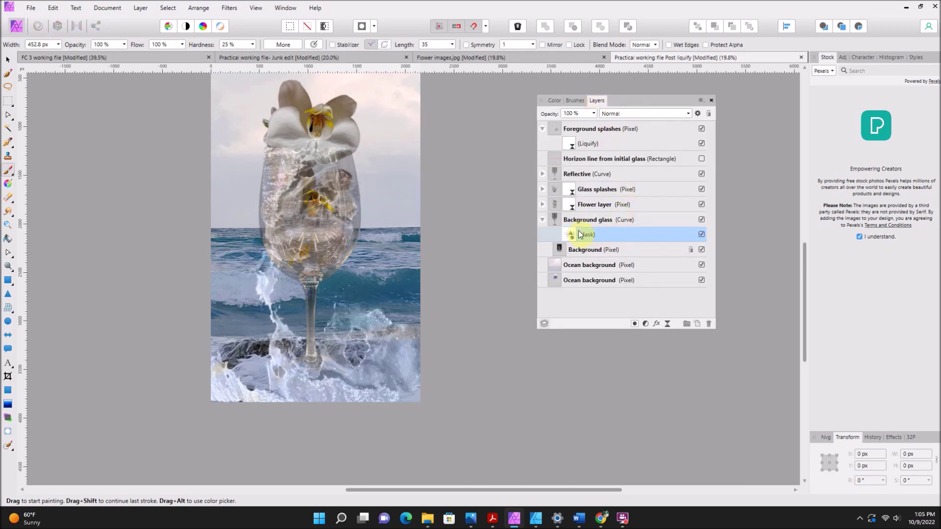
click(551, 135)
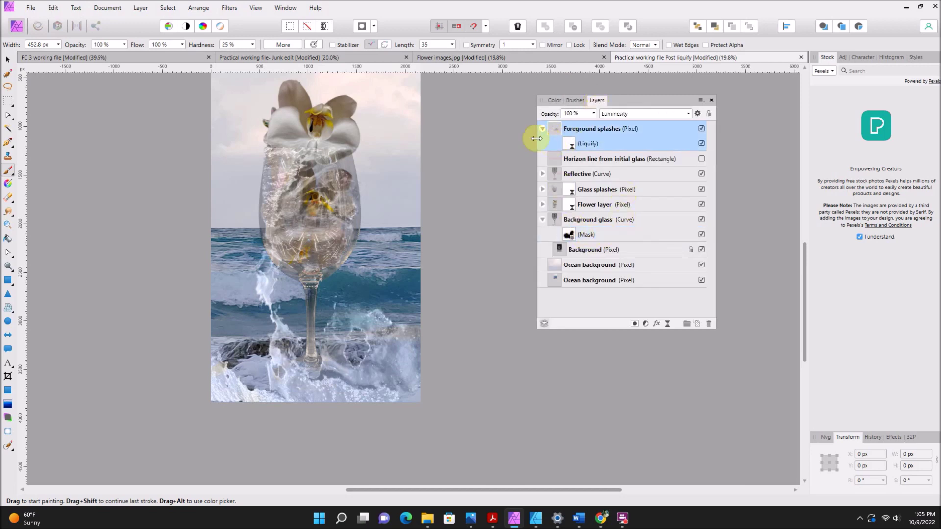
click(7, 199)
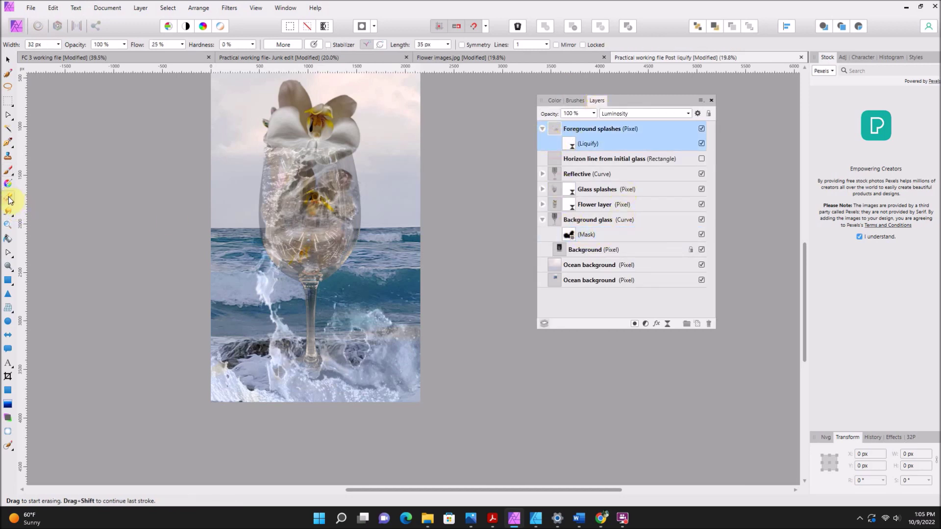
click(571, 101)
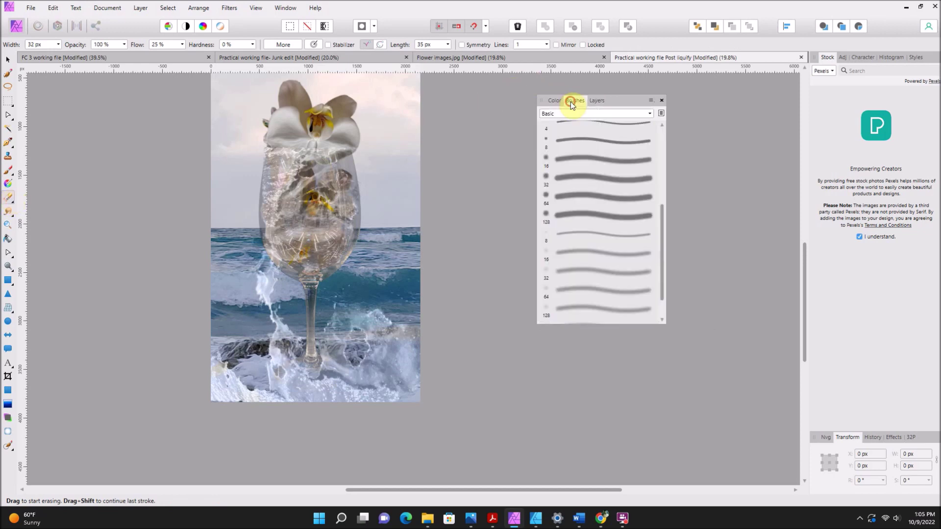
Step: Erase stray pixels on Foreground splashes with a 320 px Textures brush
scroll(574, 176, down, 5)
scroll(575, 173, down, 5)
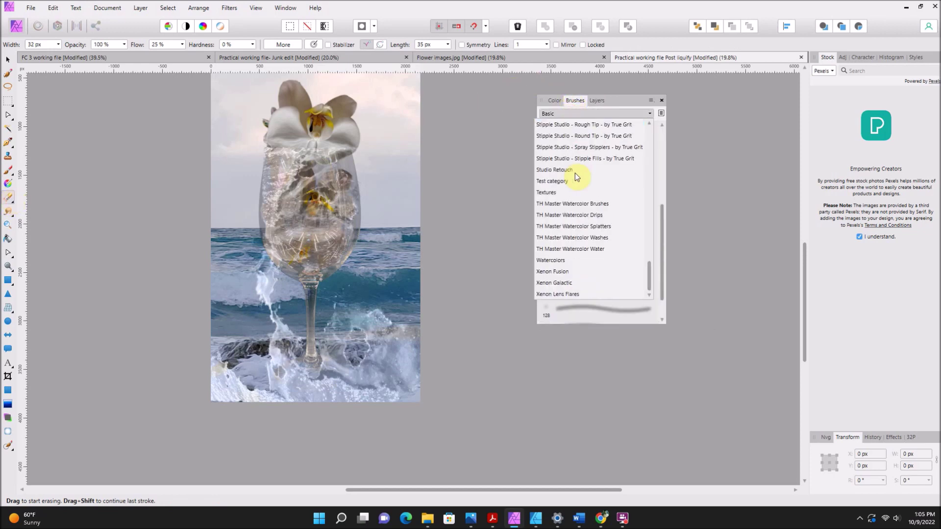
click(554, 192)
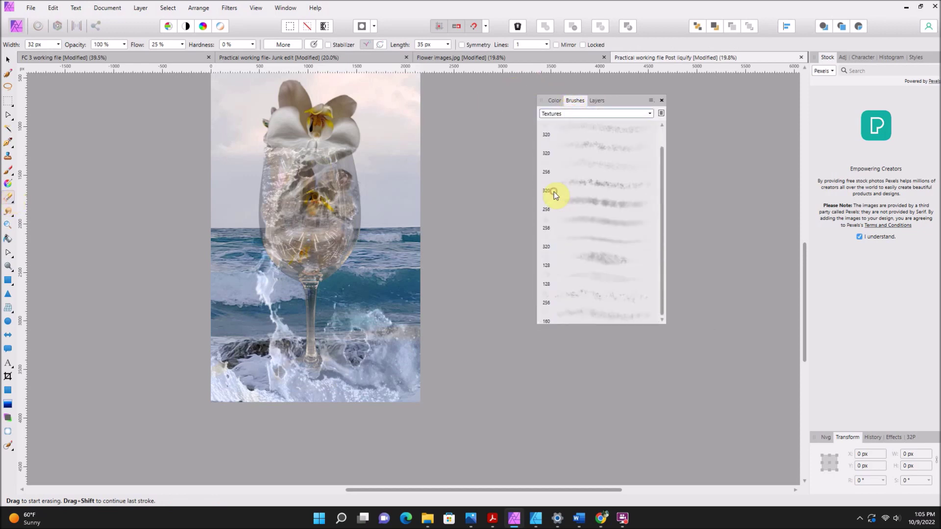
click(602, 146)
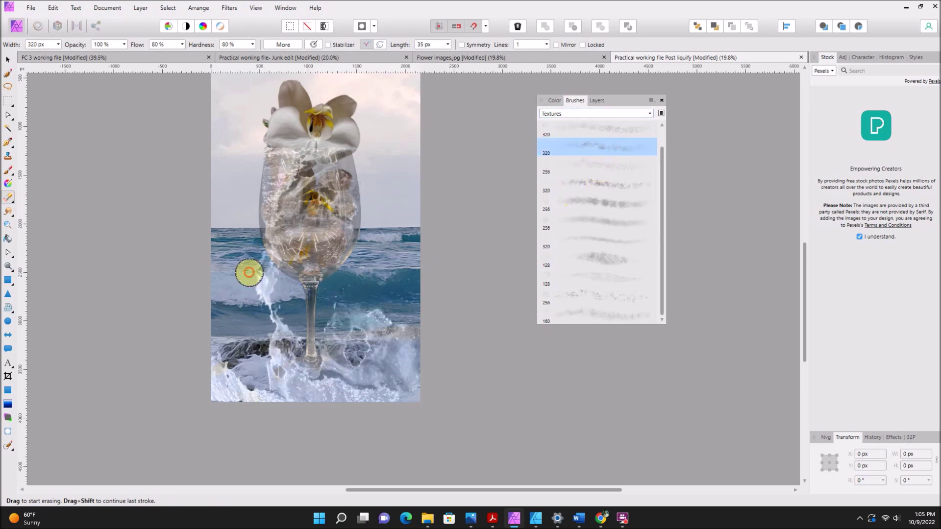
click(596, 101)
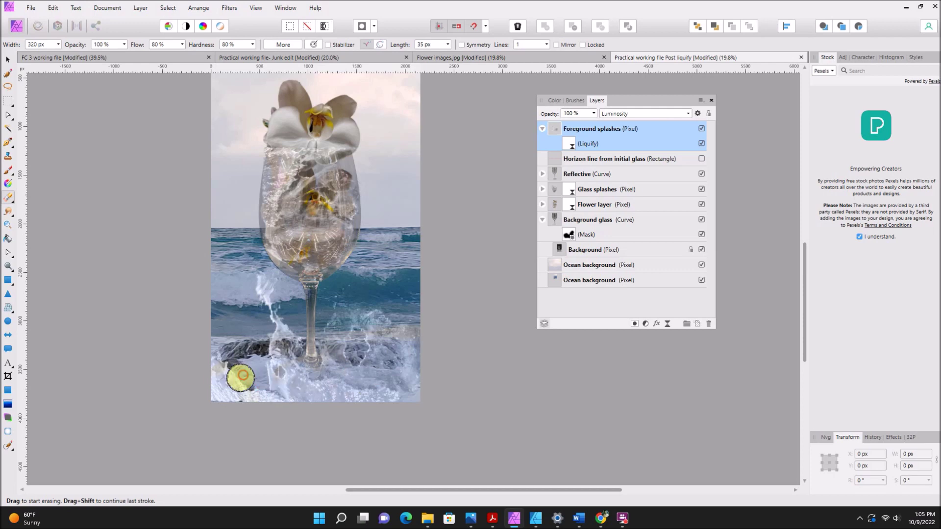
scroll(225, 380, down, 1)
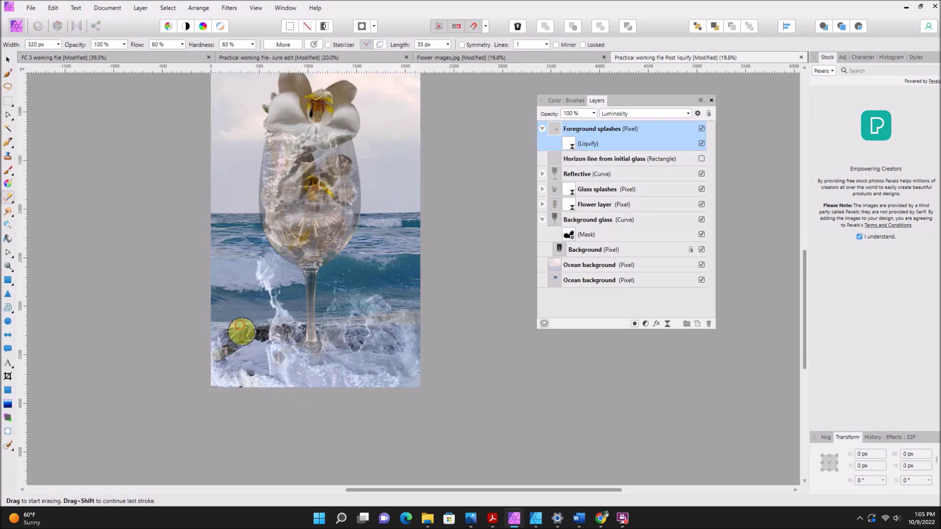
drag(287, 159, 282, 177)
click(288, 168)
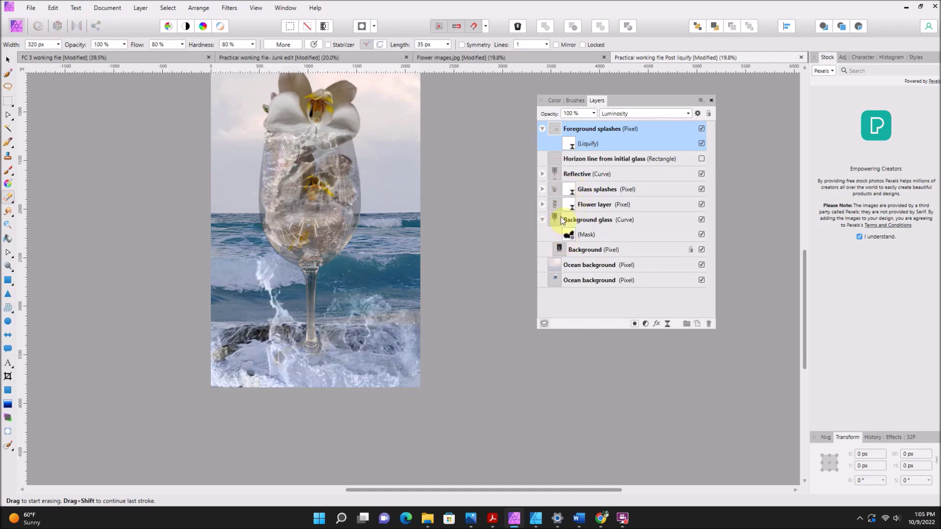
Step: Select the Glass splashes layer and erase splash pixels across the glass
click(542, 189)
click(551, 190)
mouse_move(283, 172)
mouse_down()
mouse_move(306, 153)
mouse_move(319, 166)
mouse_up()
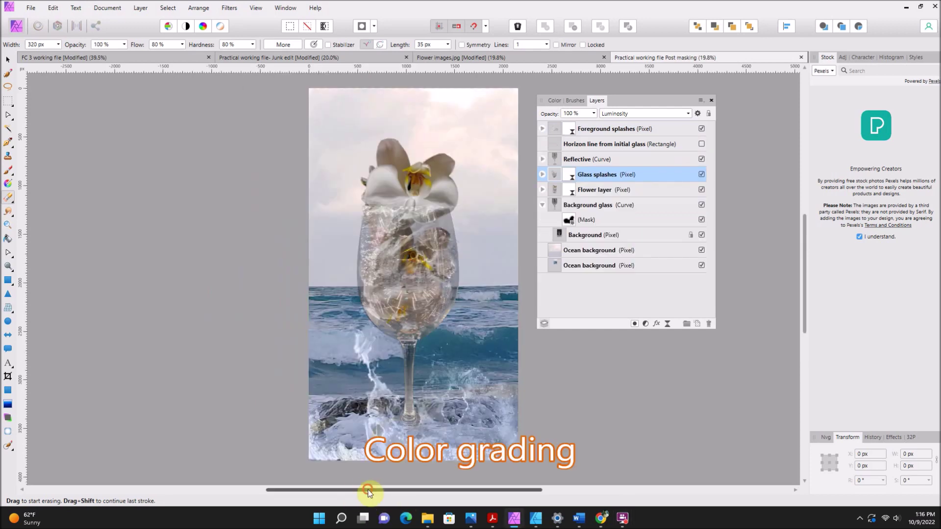
Step: Add a Live Lighting filter layer to the Glass splashes layer
drag(369, 490, 412, 490)
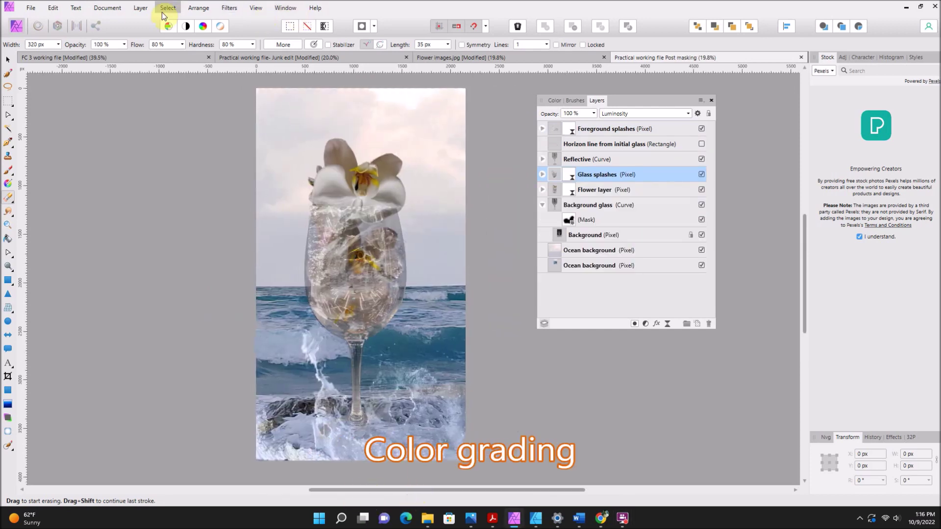
click(140, 8)
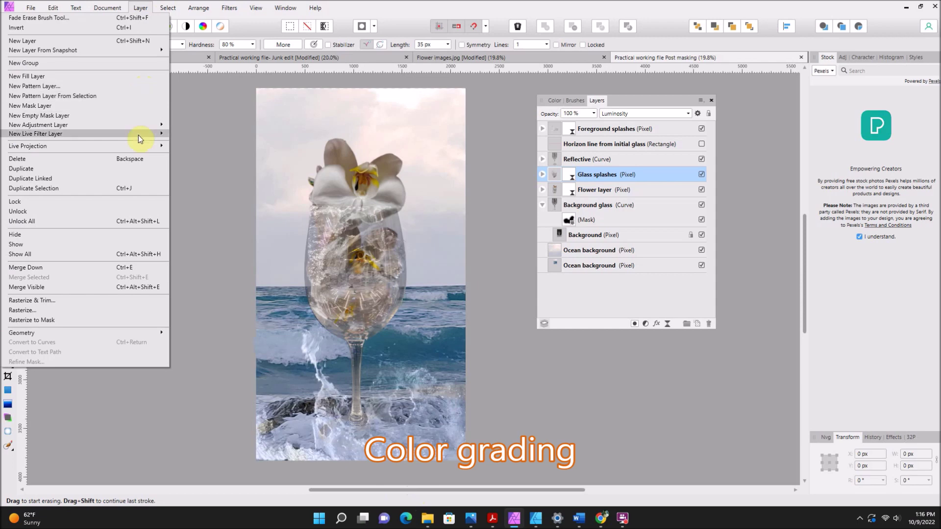
click(195, 180)
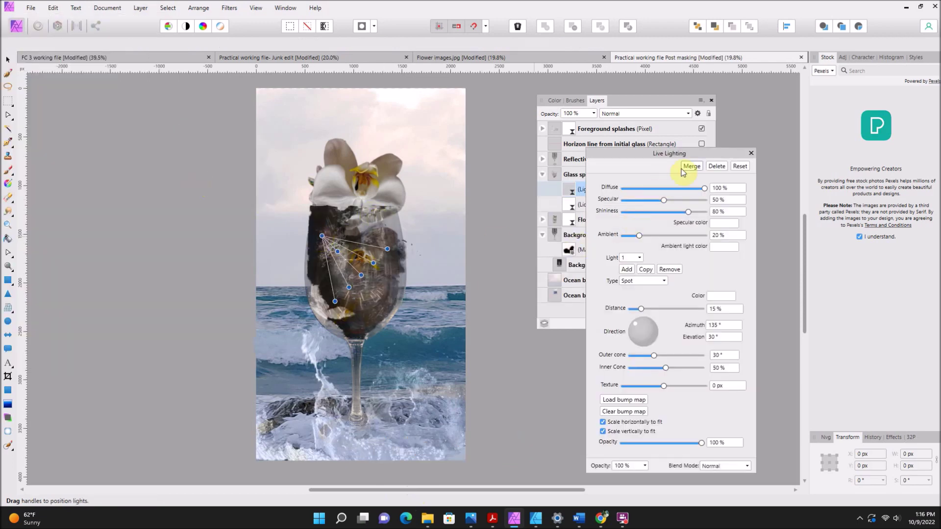
Step: Move the Lighting layer to the top of the stack, above Foreground splashes
drag(635, 154, 157, 104)
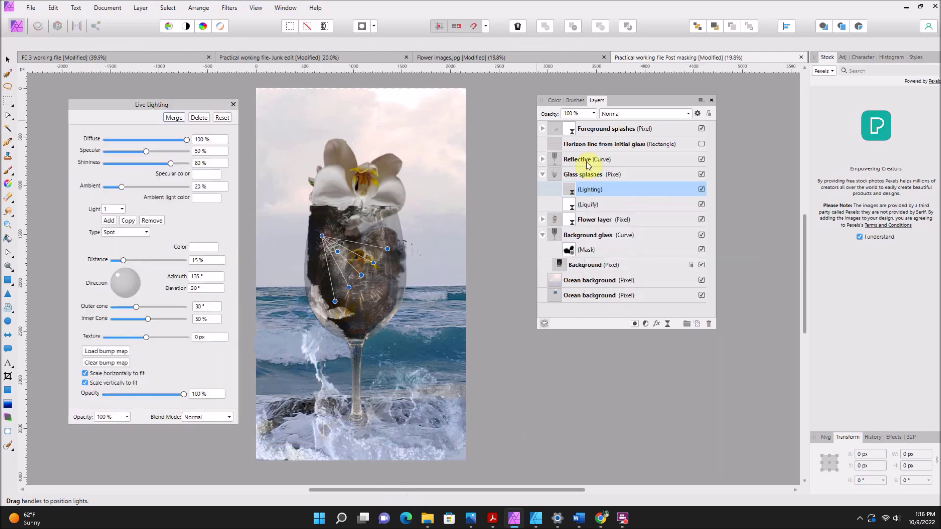
drag(572, 191, 563, 130)
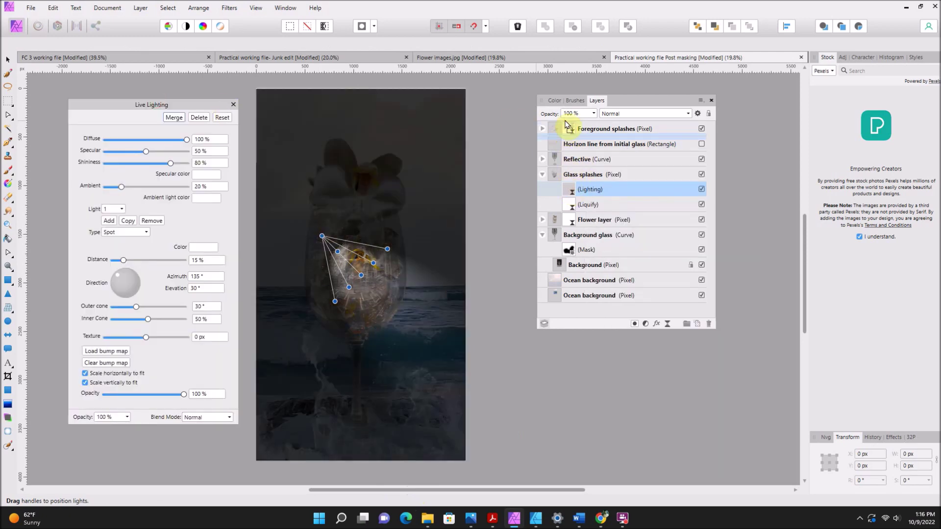
drag(562, 128, 562, 126)
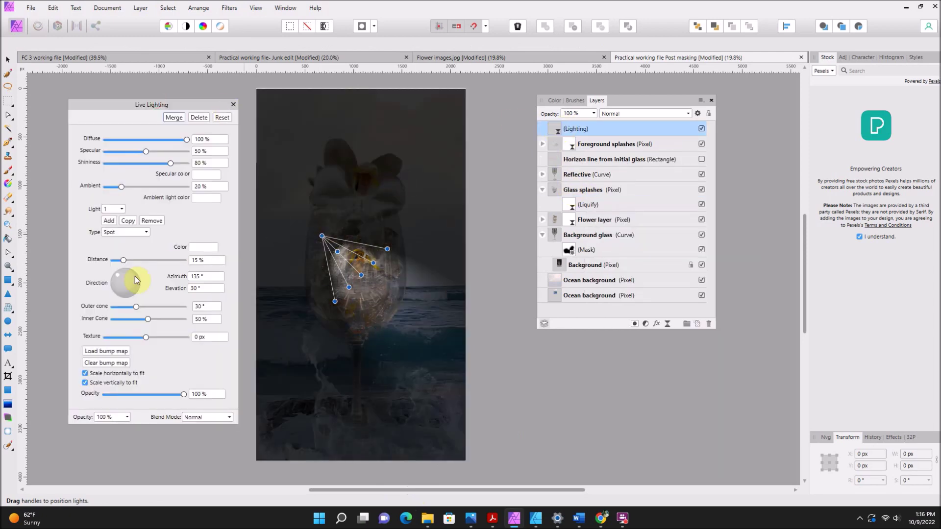
Step: Re-aim and widen the spotlight cone so it covers the whole glass
drag(122, 277, 126, 295)
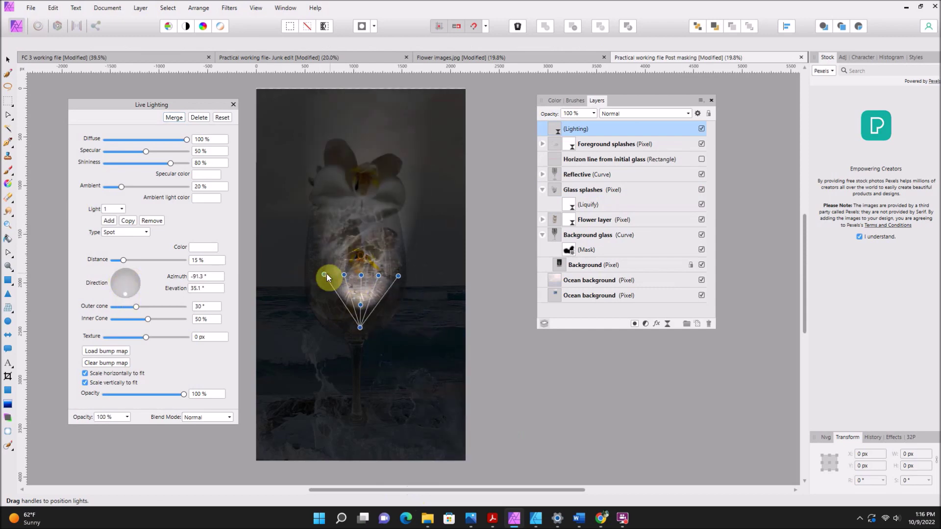
drag(324, 274, 239, 266)
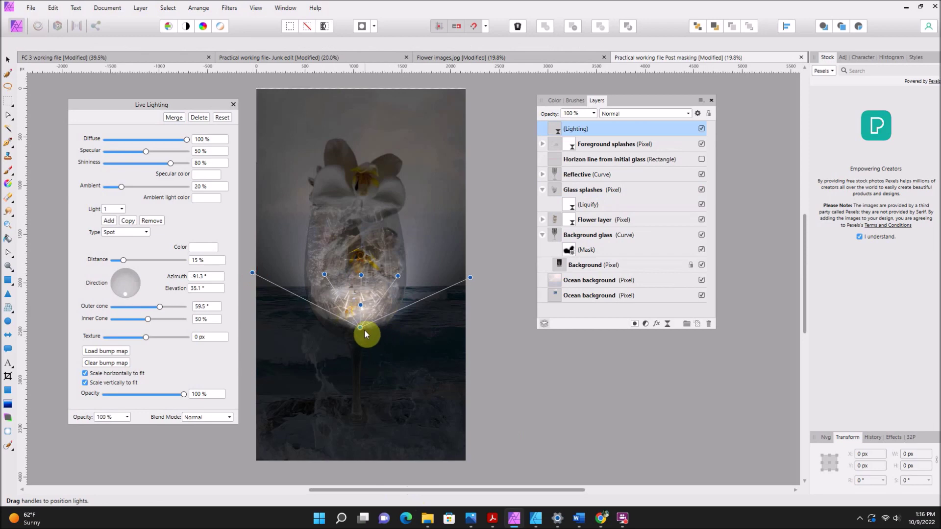
drag(361, 328, 358, 483)
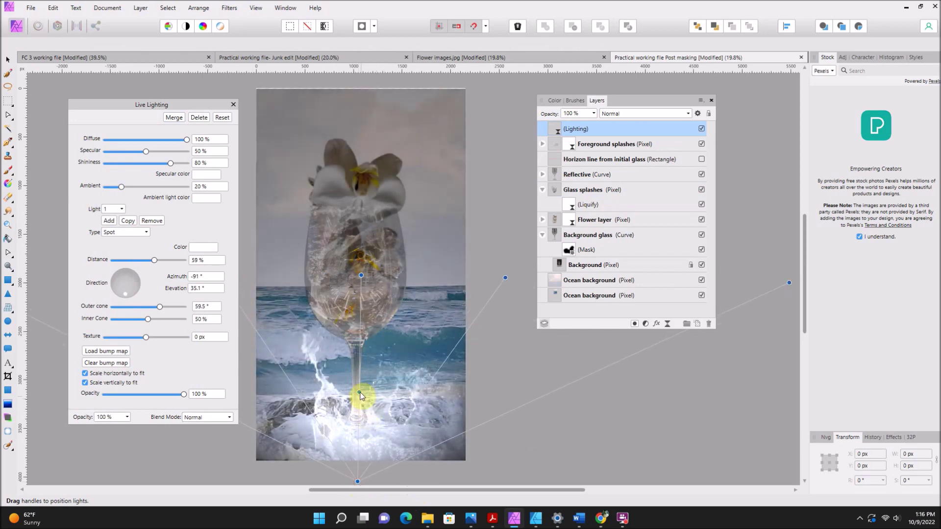
drag(359, 389, 360, 388)
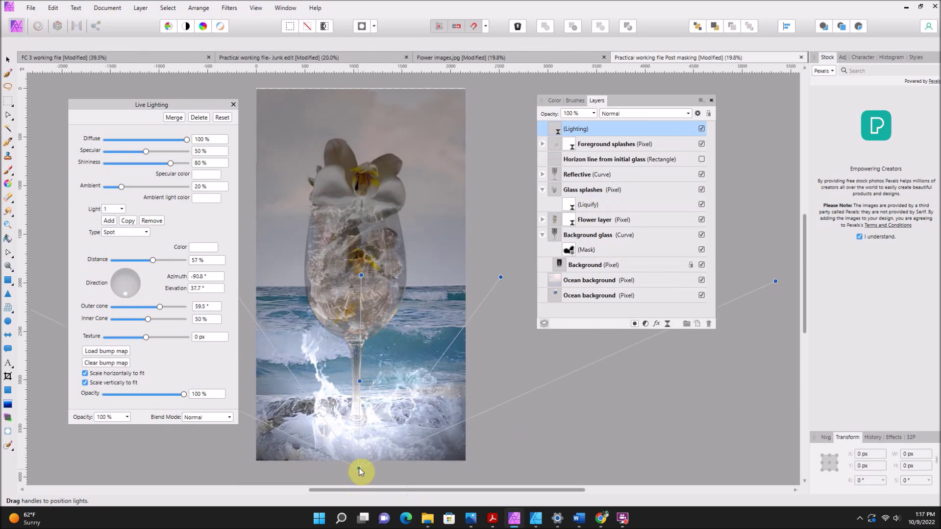
drag(359, 471, 354, 443)
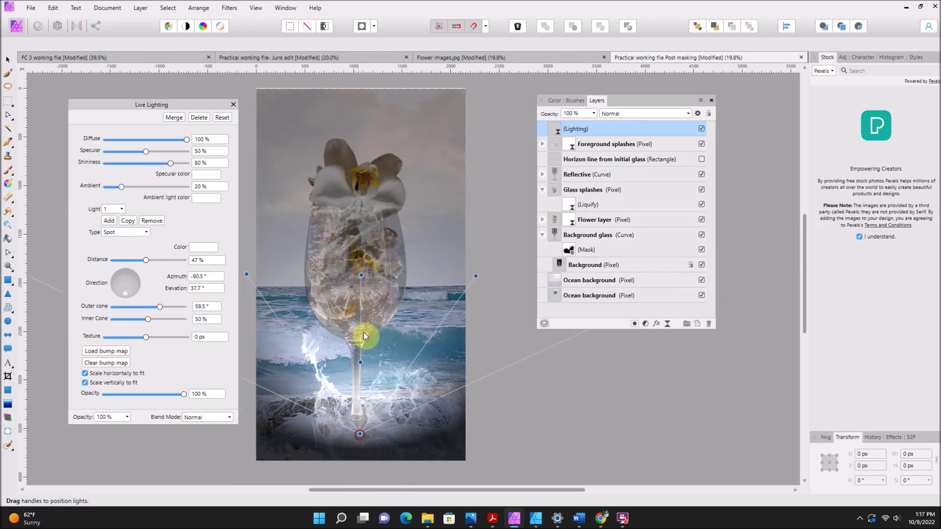
drag(361, 275, 359, 257)
mouse_move(357, 418)
mouse_down()
mouse_move(357, 436)
mouse_move(357, 341)
mouse_move(355, 362)
mouse_move(356, 352)
mouse_up()
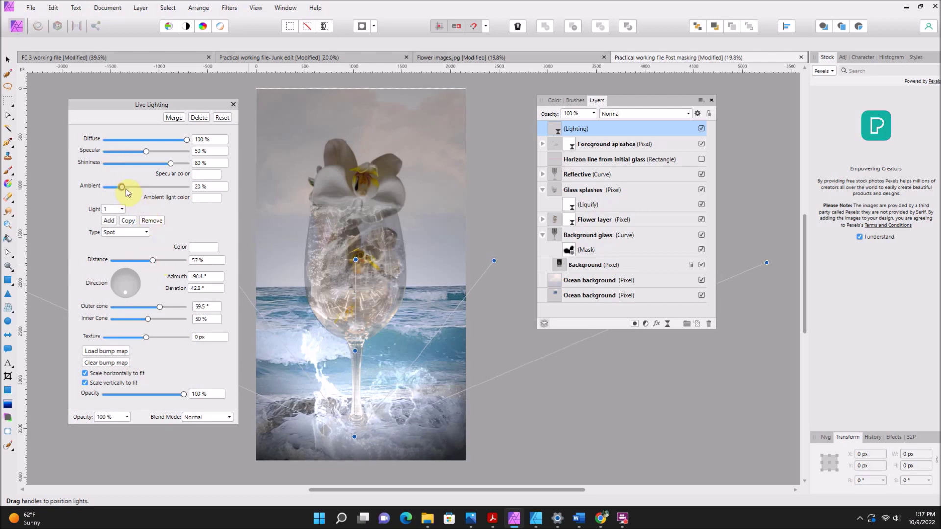
Step: Raise the ambient light to 37% and increase the light's distance
drag(126, 189, 140, 194)
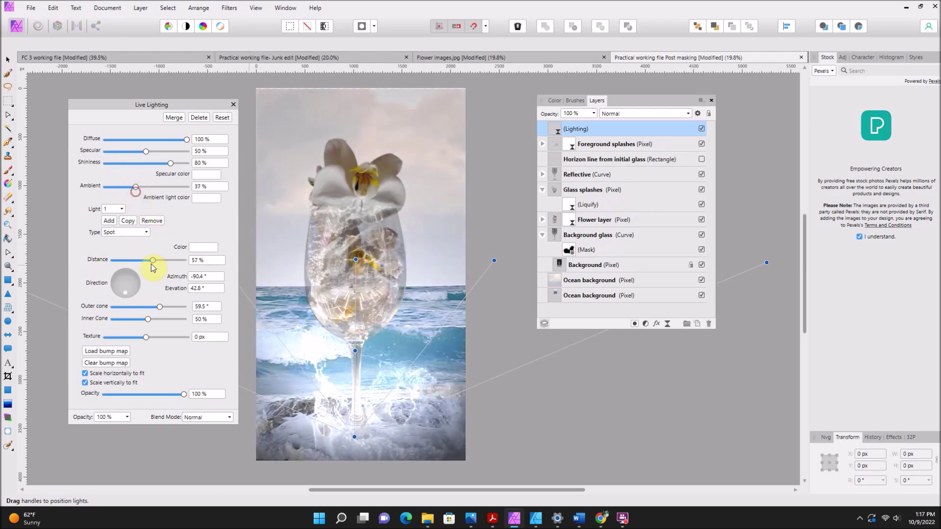
drag(152, 261, 152, 268)
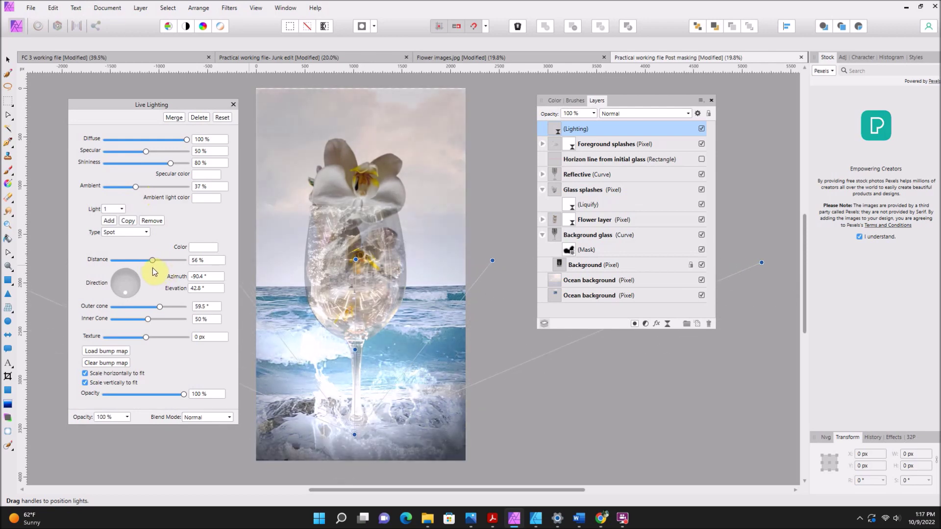
click(198, 251)
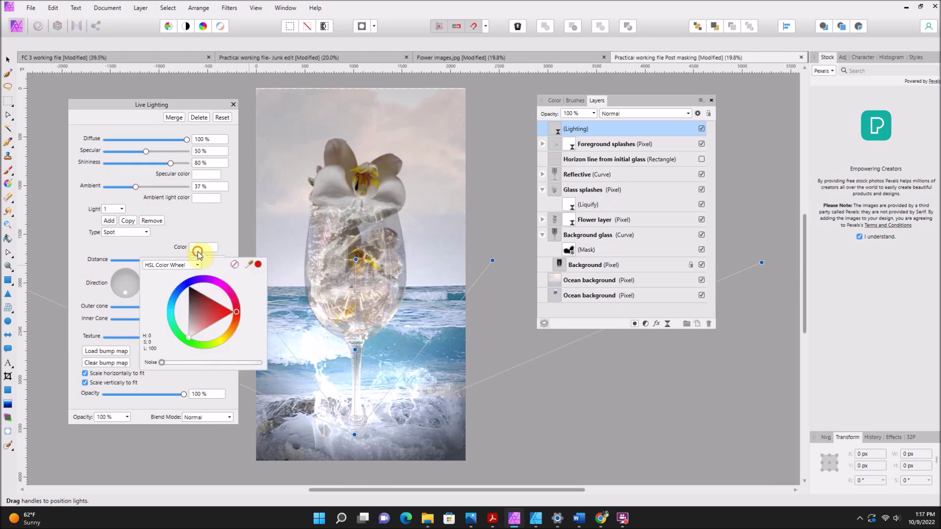
Step: Tint the spotlight pale cyan and re-aim it to -86° azimuth, 38.4° elevation
click(173, 307)
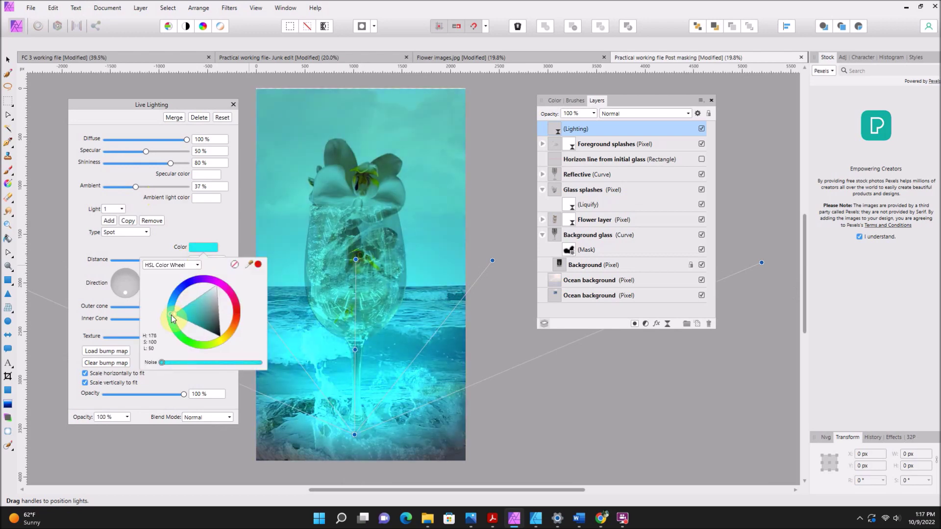
drag(184, 313, 211, 295)
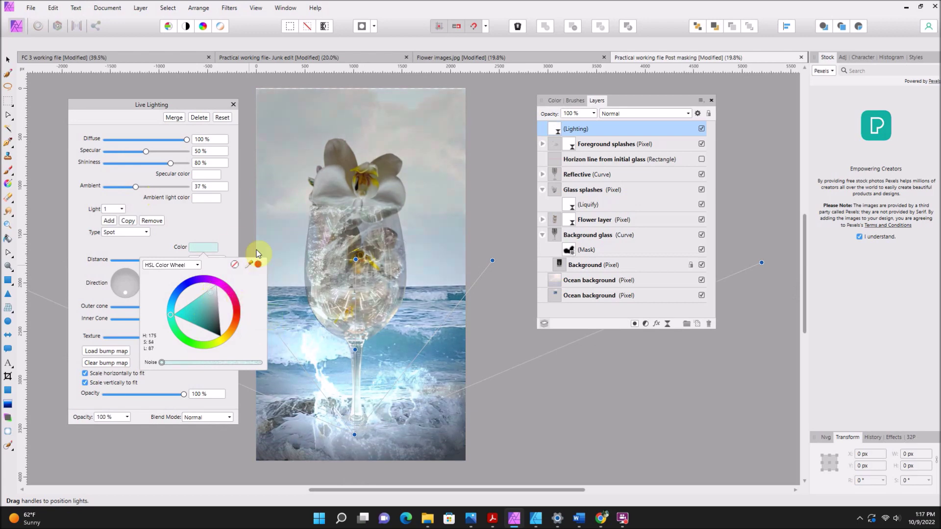
click(222, 236)
drag(125, 292, 127, 294)
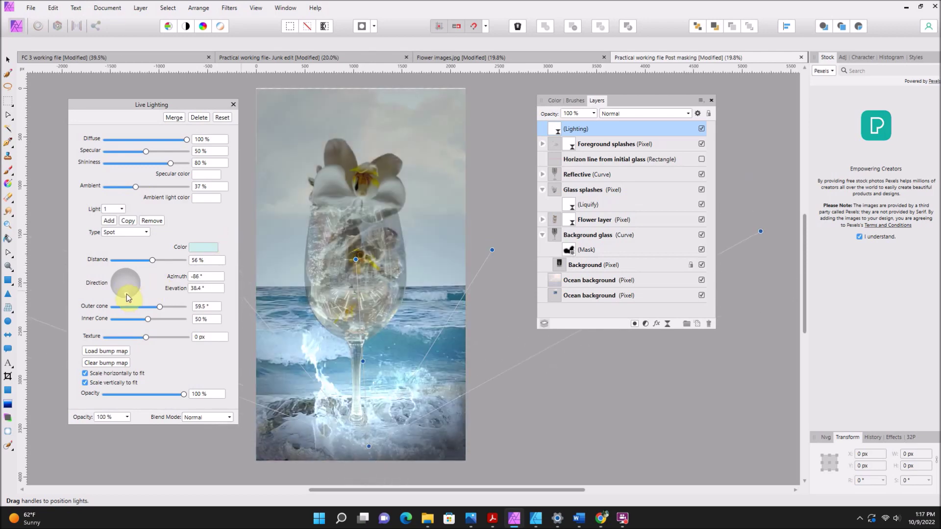
Step: Narrow the spotlight's outer cone to 46.6° and move its base below the image
drag(127, 294, 126, 295)
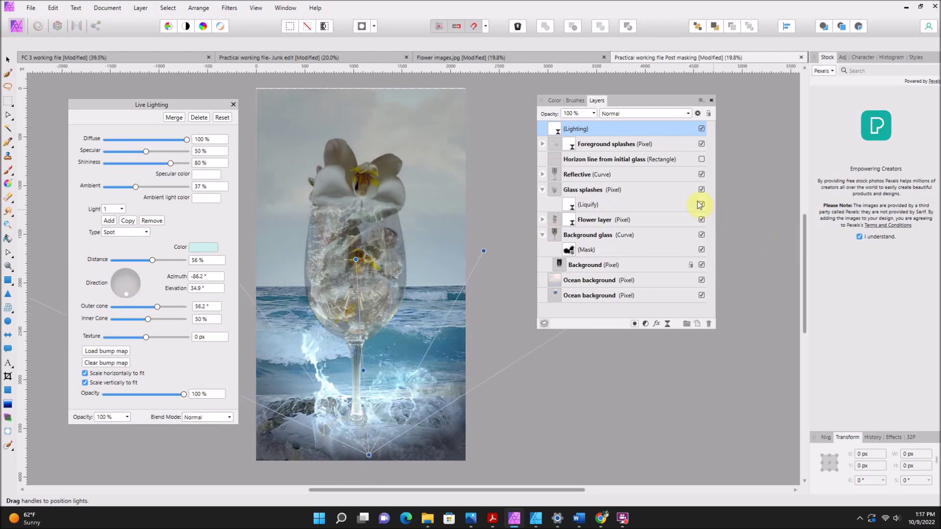
mouse_move(750, 233)
mouse_down()
mouse_move(581, 158)
mouse_move(466, 278)
mouse_up()
scroll(376, 383, down, 3)
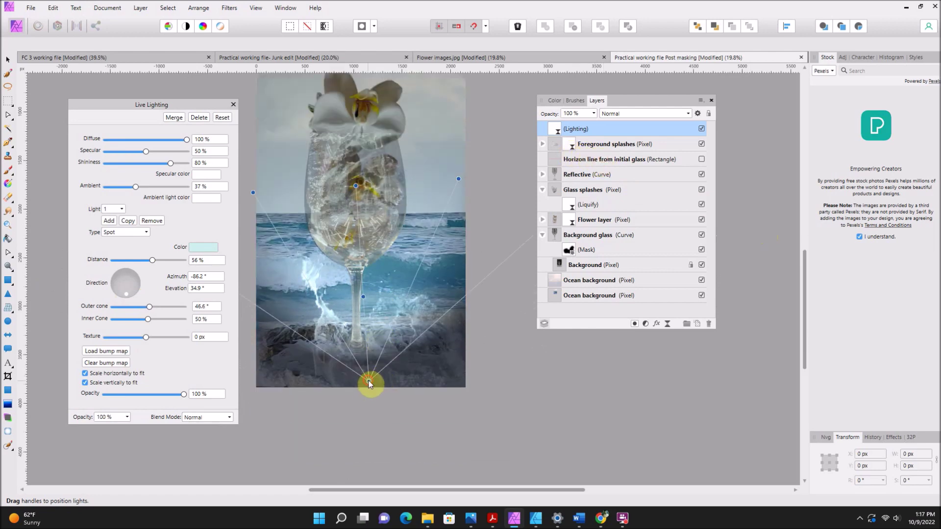
drag(376, 383, 361, 422)
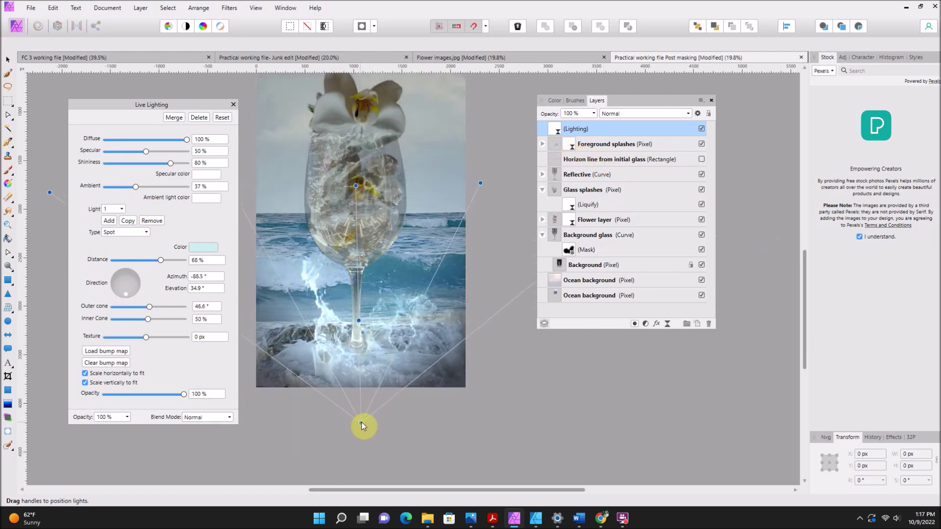
scroll(361, 242, up, 2)
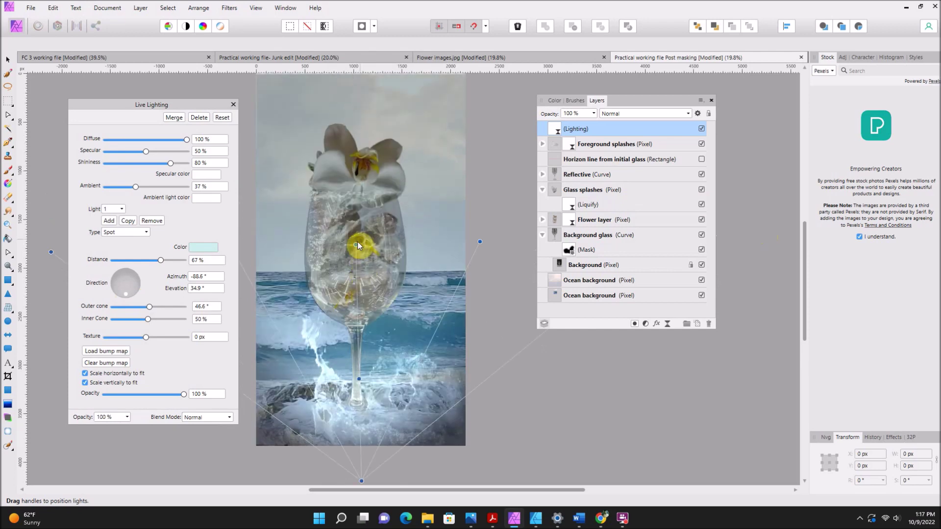
drag(360, 242, 356, 248)
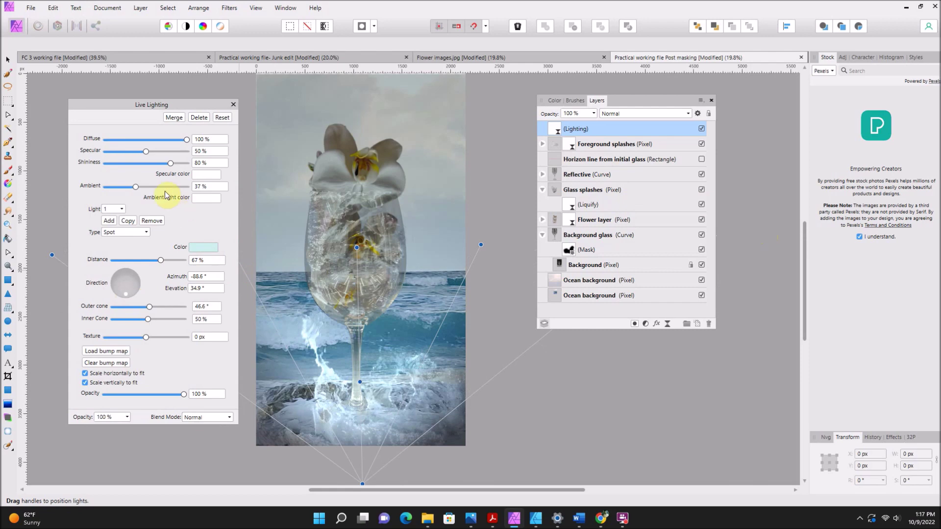
Step: Lower diffuse to 85% and re-centre the light higher within the glass bowl
drag(186, 139, 175, 140)
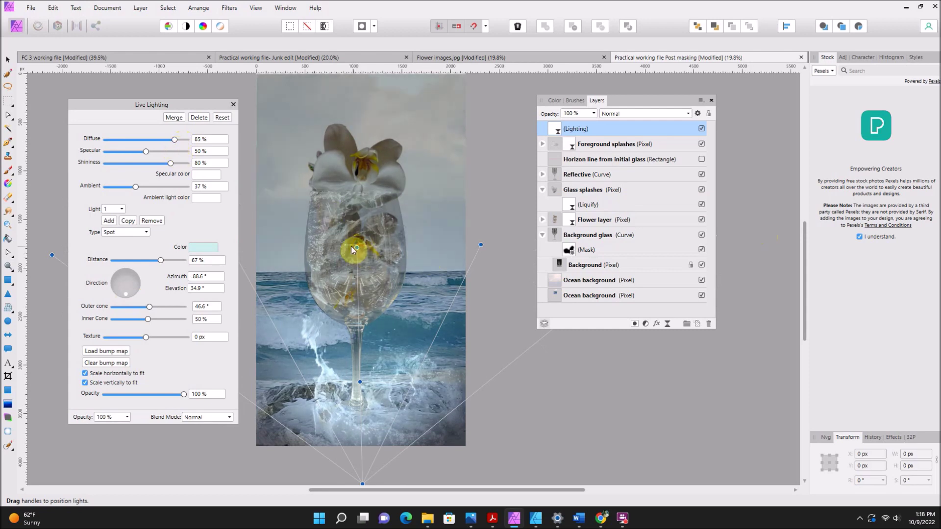
drag(356, 384, 355, 371)
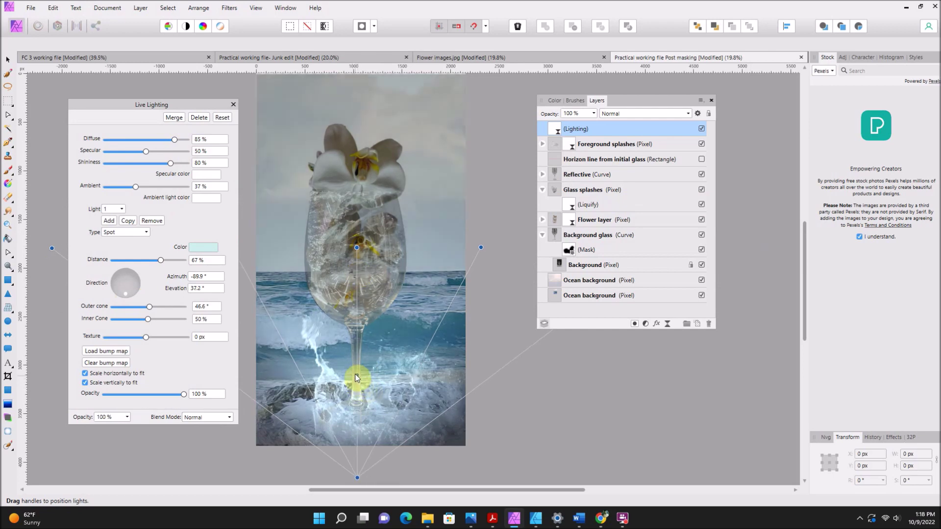
drag(354, 368, 354, 375)
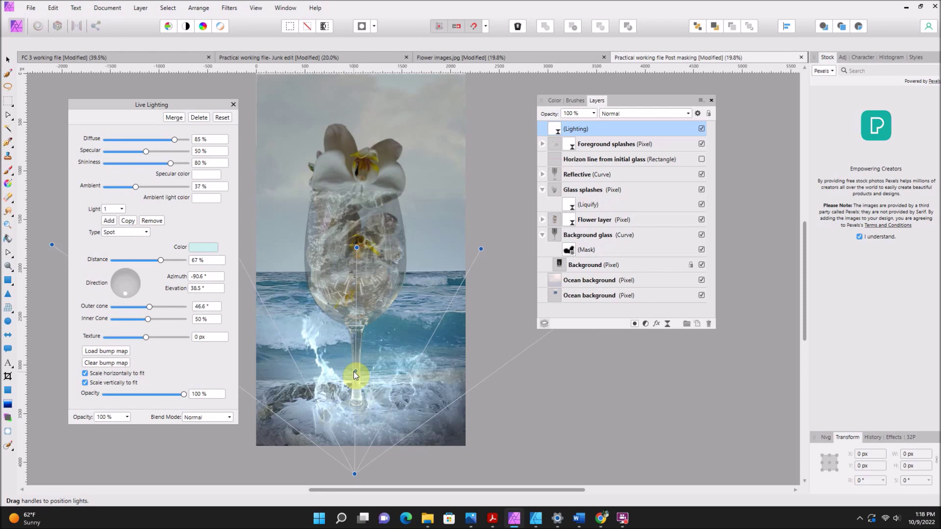
mouse_move(355, 248)
mouse_down()
mouse_move(358, 205)
mouse_move(357, 230)
mouse_up()
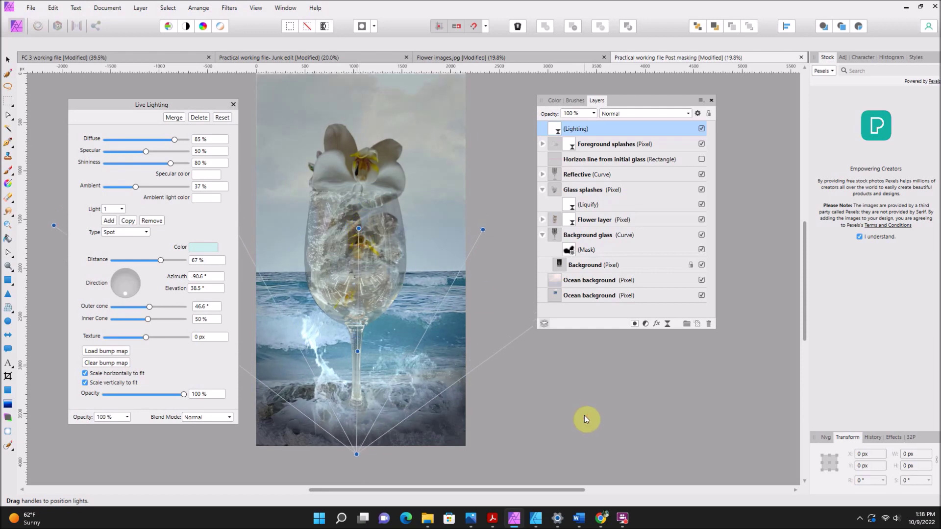
scroll(563, 392, up, 1)
click(475, 321)
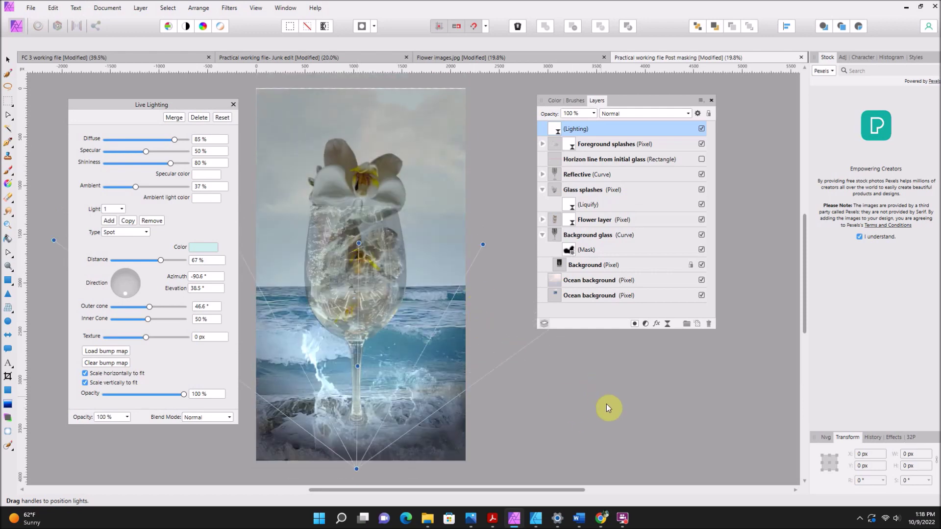
click(212, 247)
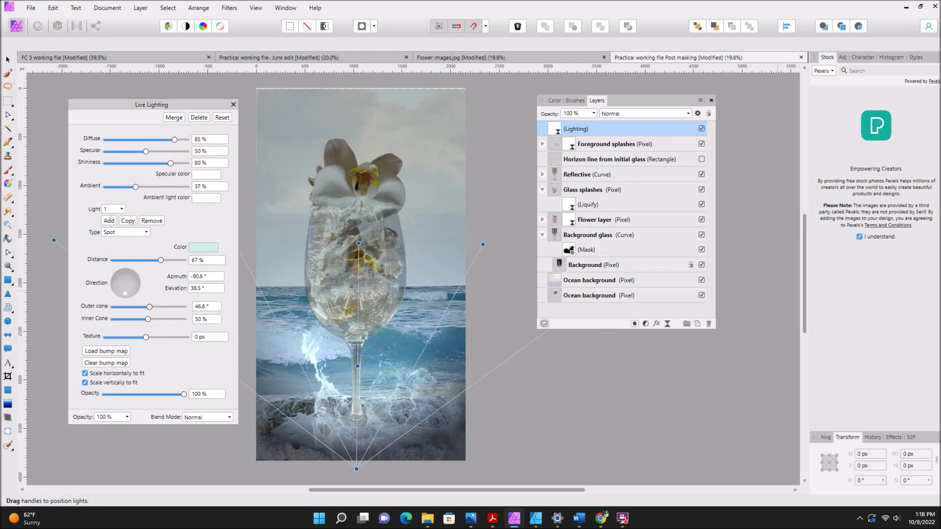